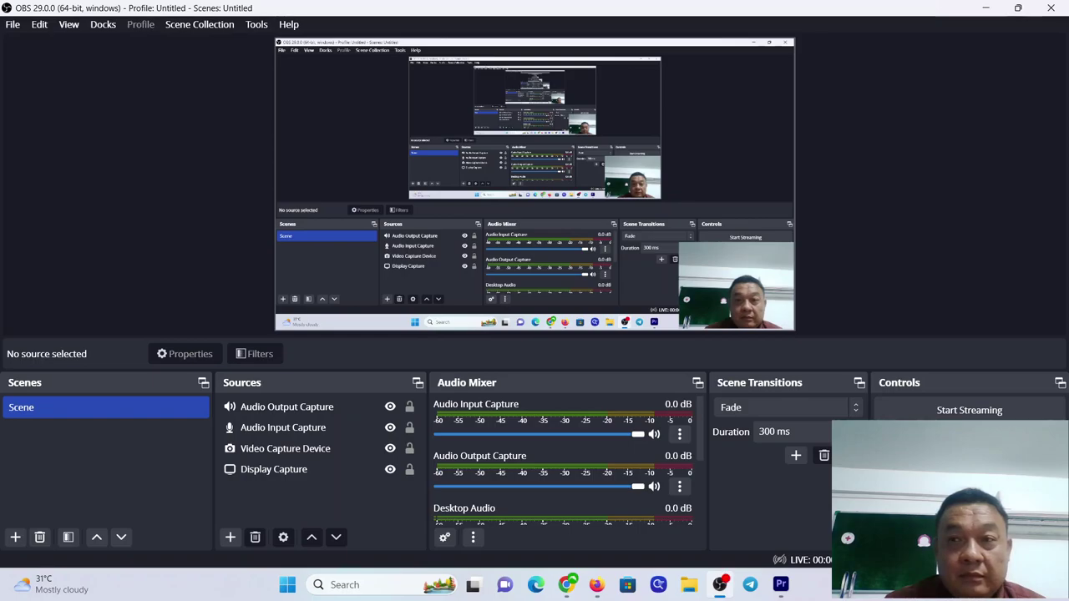
Hide OBS Studio and bring up Premiere Pro's Welcome screen with its recent projects
{"action": "key", "text": "super+d"}
{"action": "key", "text": "alt+Tab"}
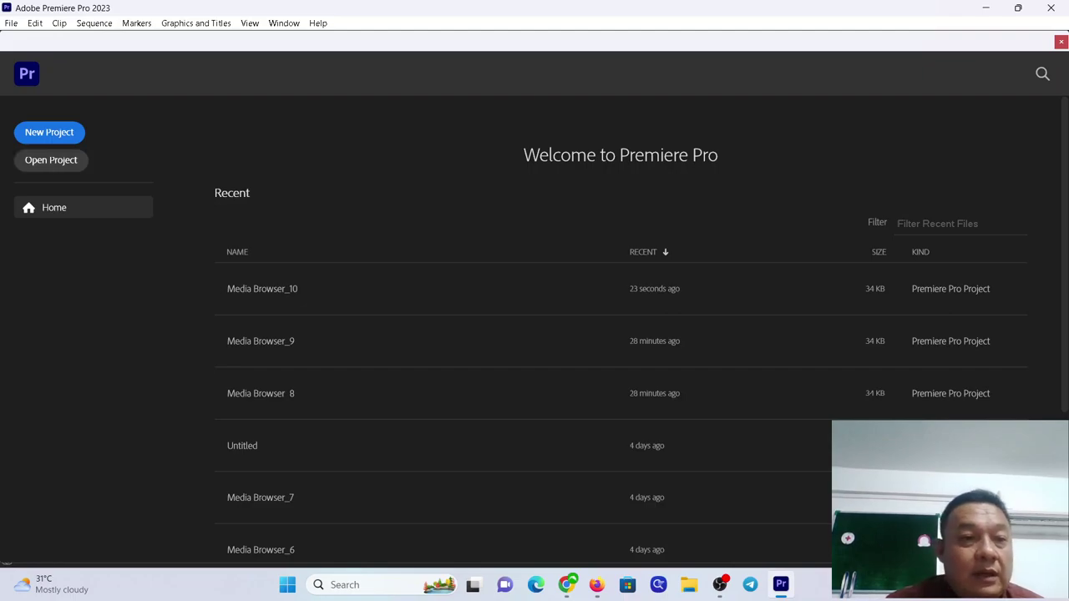
Open Import Media Directly.prproj from 10-import-file-directly\MEDIA as a converted new copy
{"action": "left_click", "coordinate": [51, 159]}
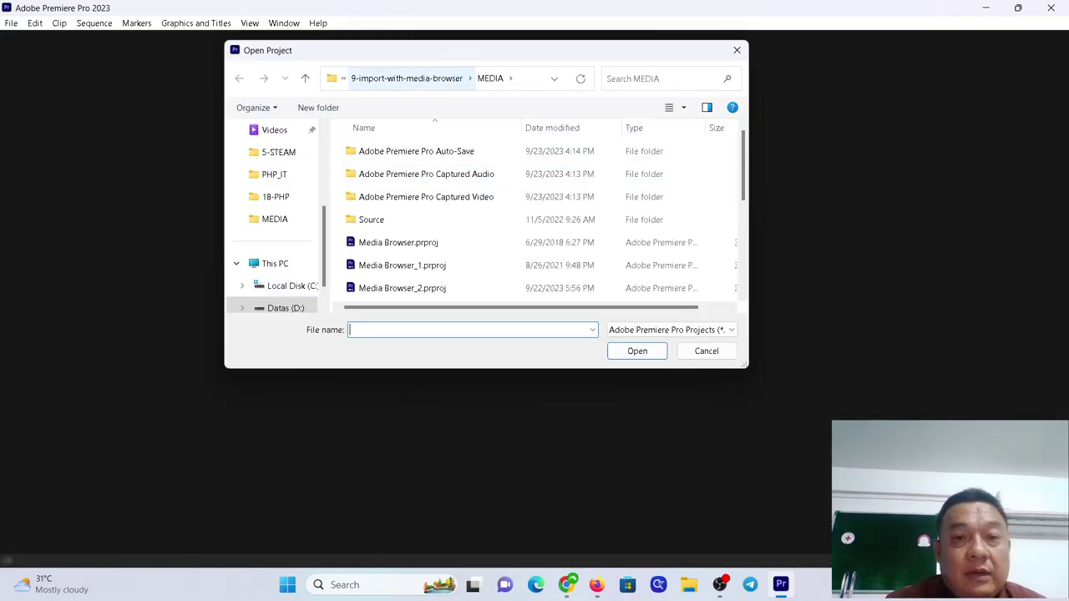
{"action": "left_click", "coordinate": [407, 79]}
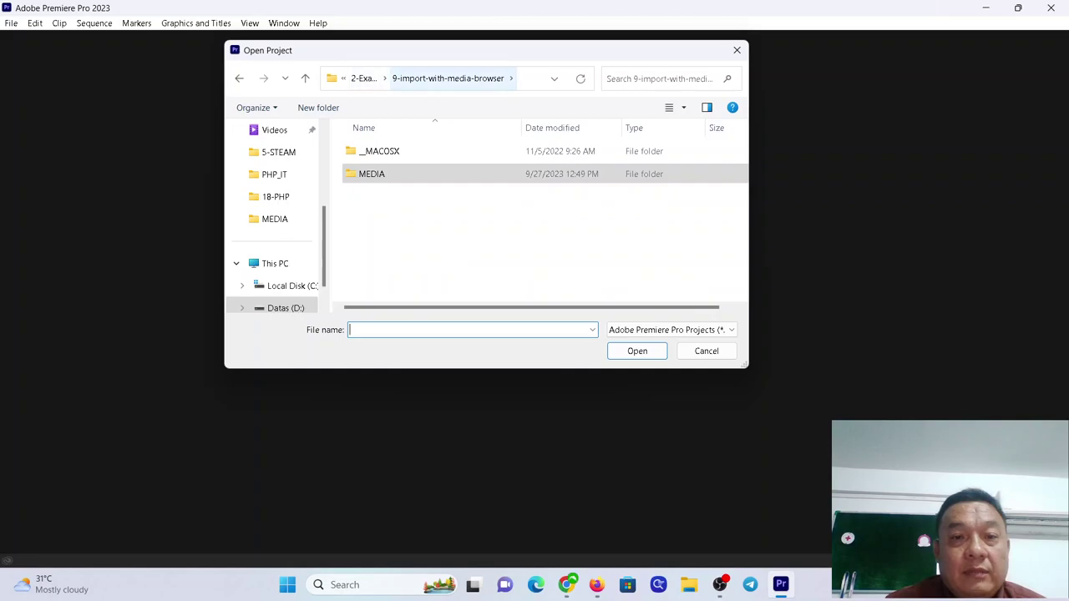
{"action": "left_click", "coordinate": [365, 78]}
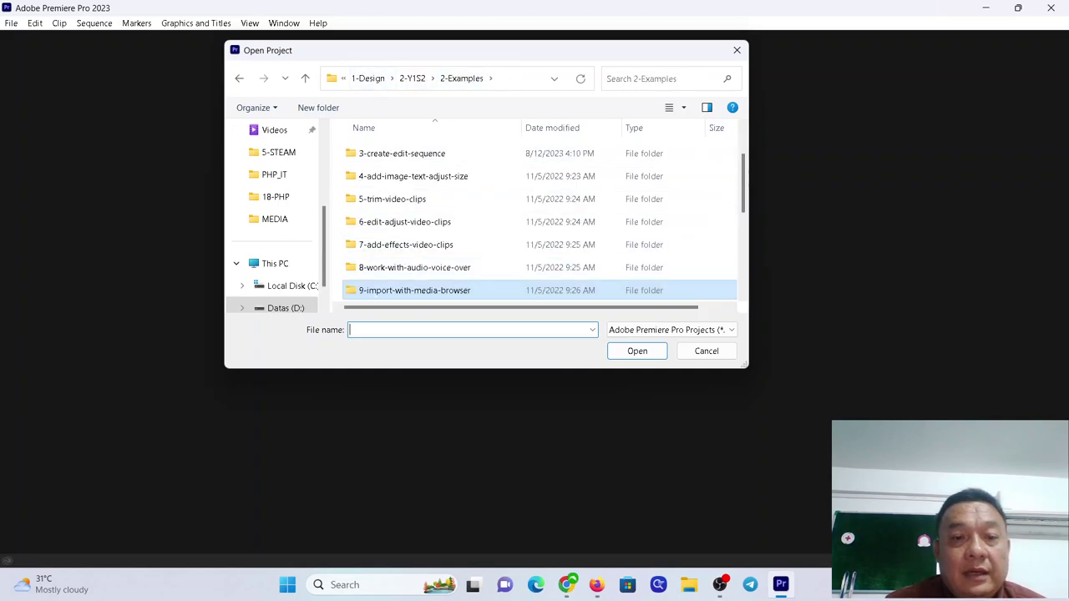
{"action": "scroll", "coordinate": [409, 290], "scroll_direction": "down", "scroll_amount": 1}
{"action": "double_click", "coordinate": [400, 243]}
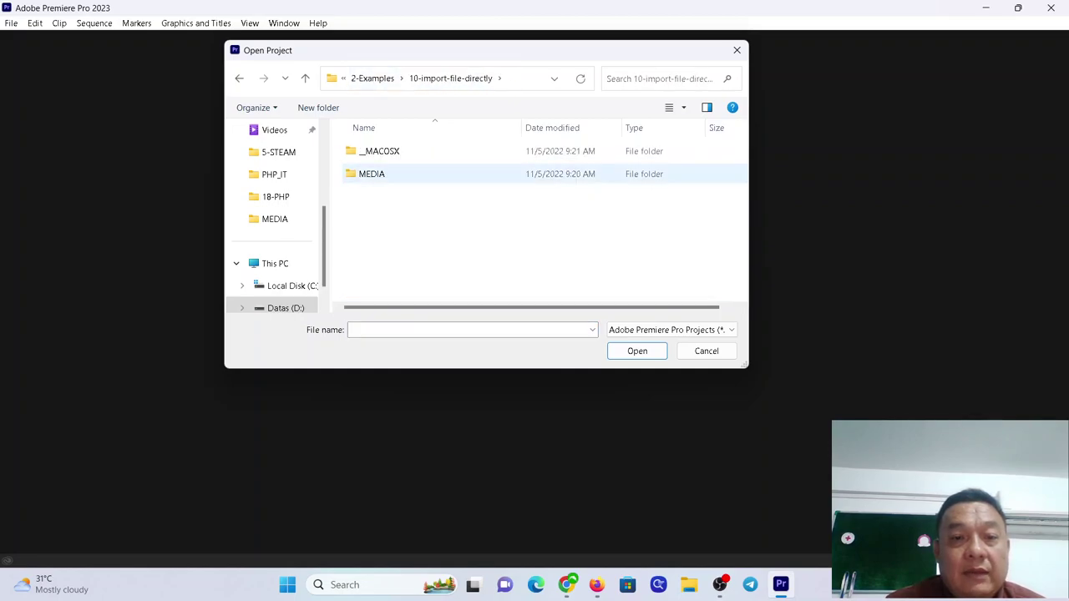
{"action": "double_click", "coordinate": [372, 174]}
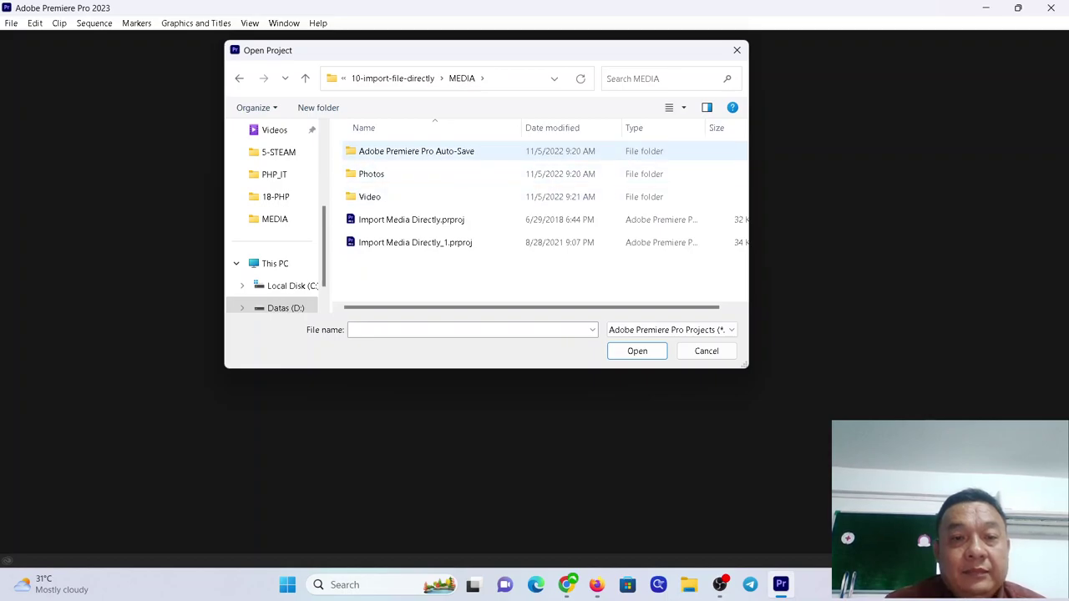
{"action": "left_click", "coordinate": [411, 220]}
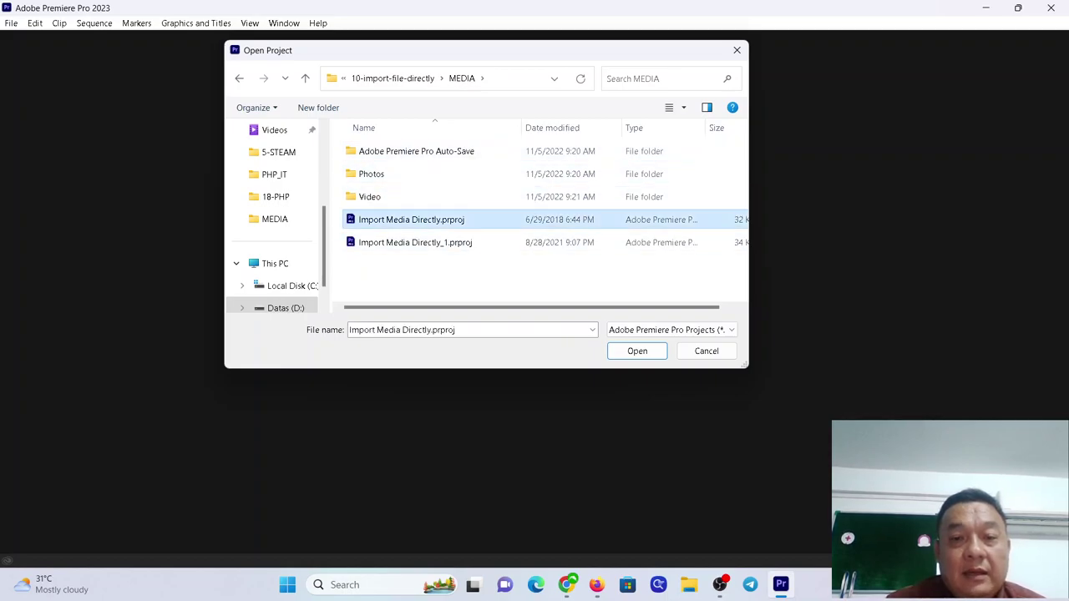
{"action": "left_click", "coordinate": [637, 351]}
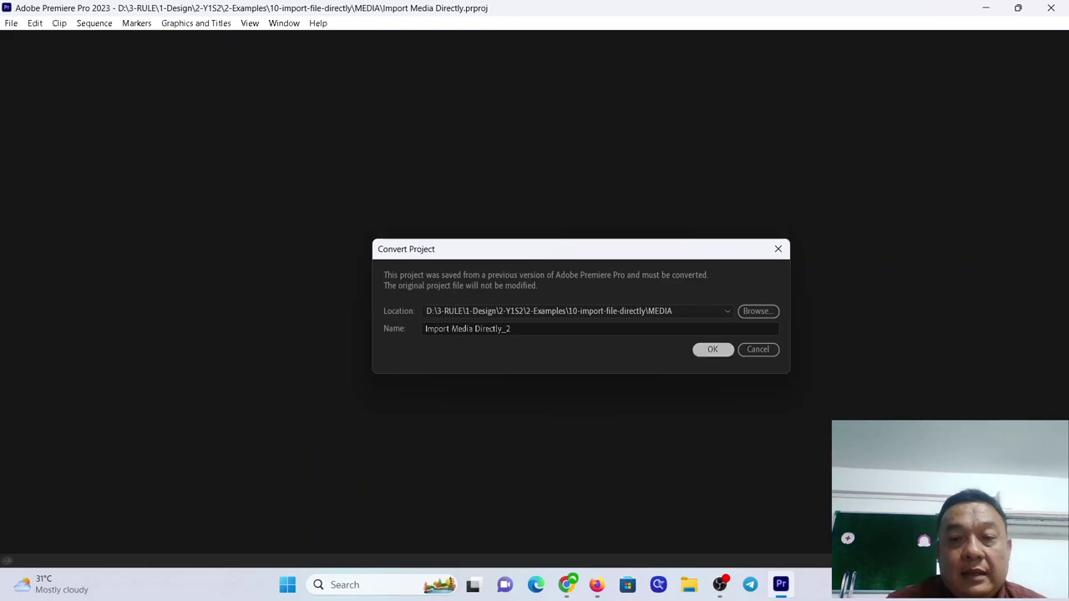
{"action": "left_click", "coordinate": [713, 349]}
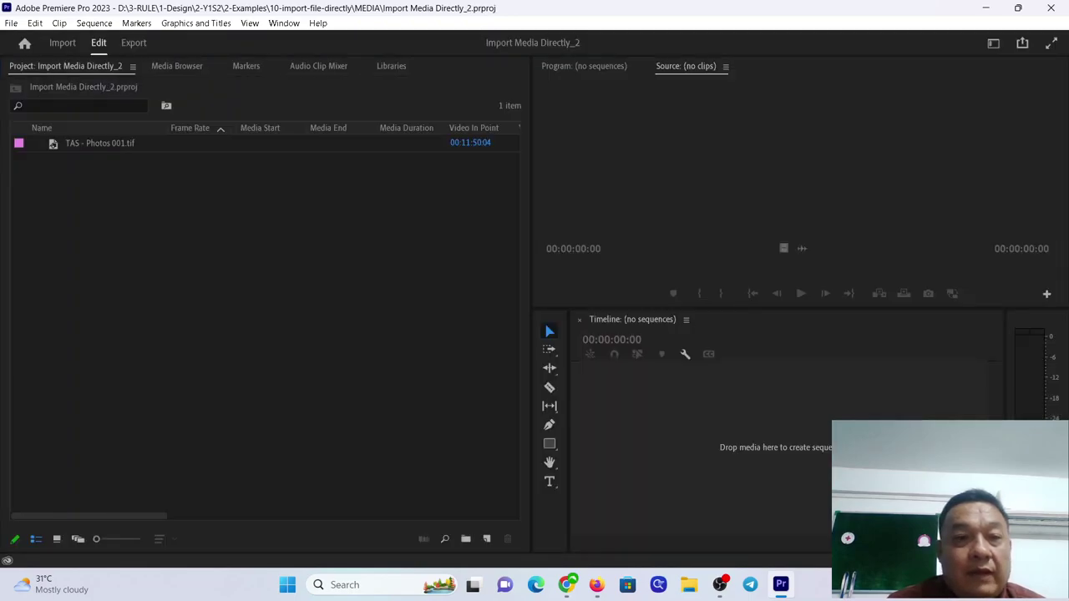
Delete the TAS - Photos 001.tif clip from the project and launch File Explorer
{"action": "left_click", "coordinate": [99, 143]}
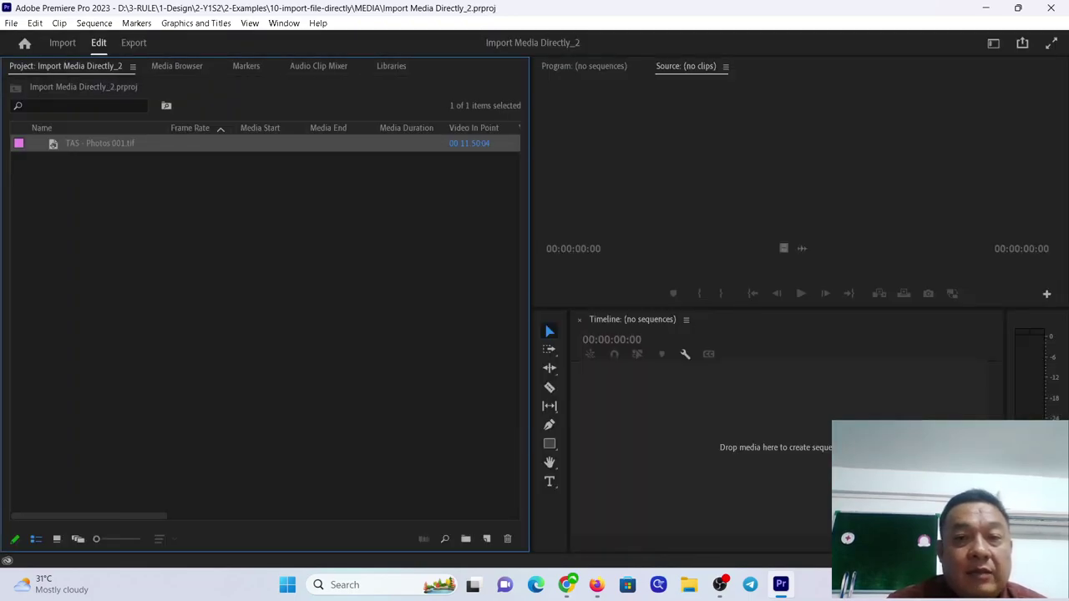
{"action": "key", "text": "Delete"}
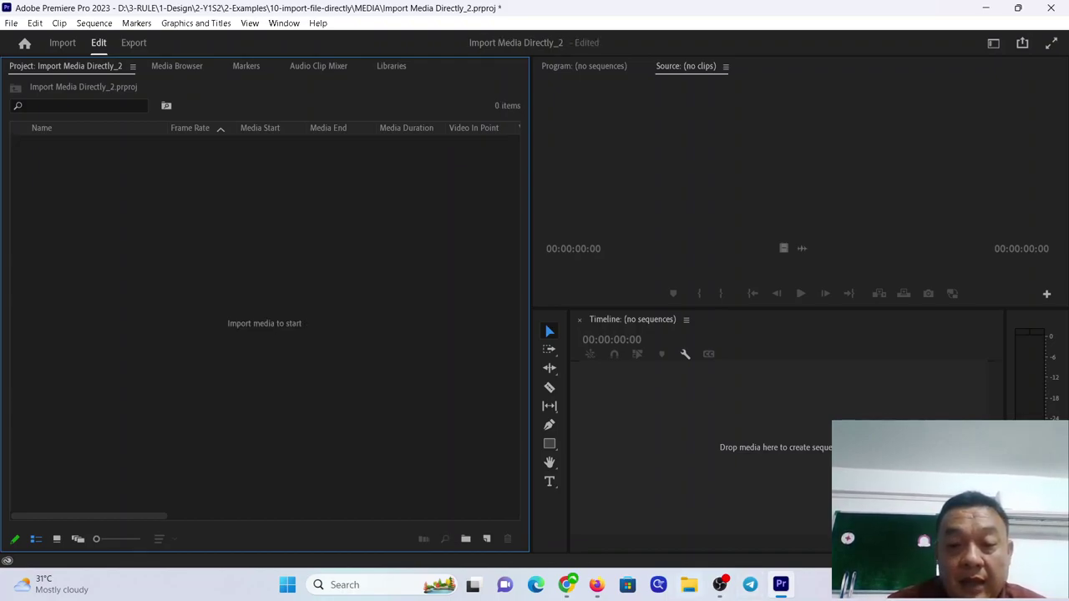
{"action": "left_click", "coordinate": [688, 585]}
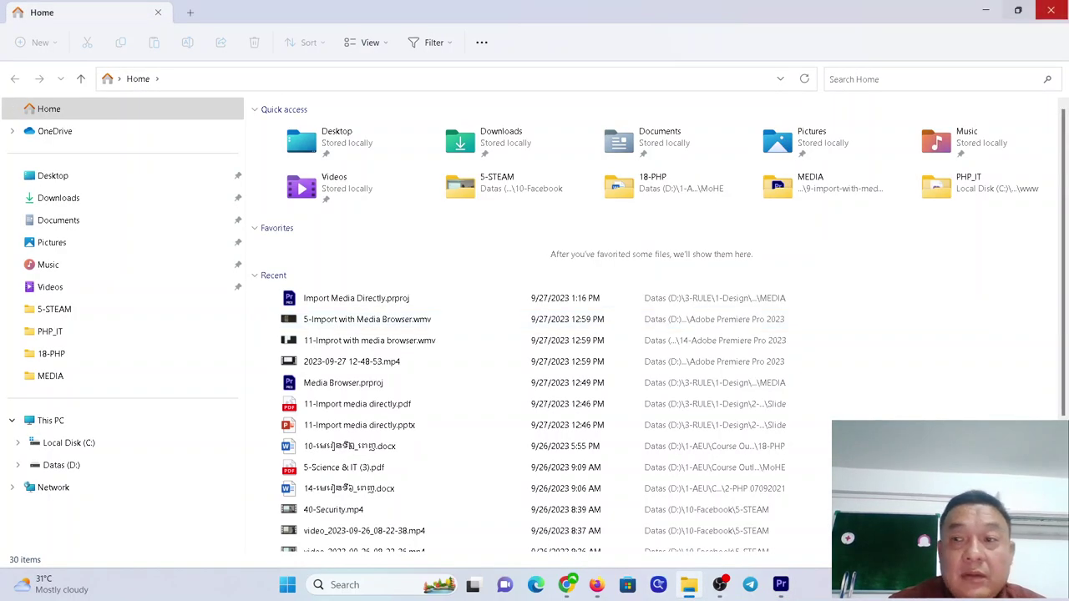
Shrink the Explorer window and navigate to 2-Examples\10-import-file-directly\MEDIA
{"action": "left_click", "coordinate": [1018, 10]}
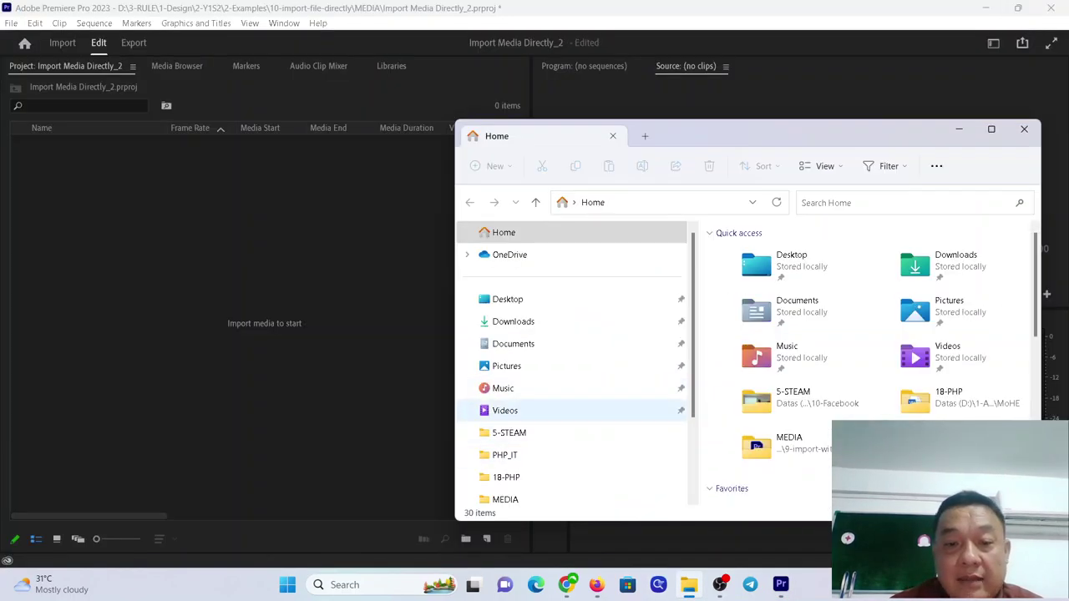
{"action": "scroll", "coordinate": [505, 410], "scroll_direction": "down", "scroll_amount": 1}
{"action": "left_click", "coordinate": [505, 477]}
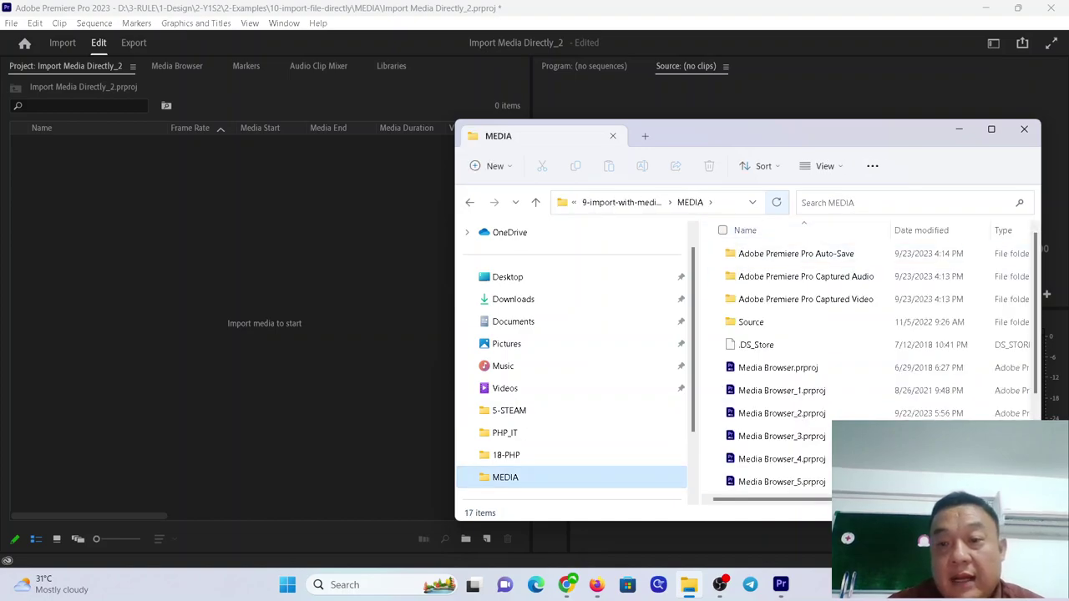
{"action": "left_click", "coordinate": [621, 202]}
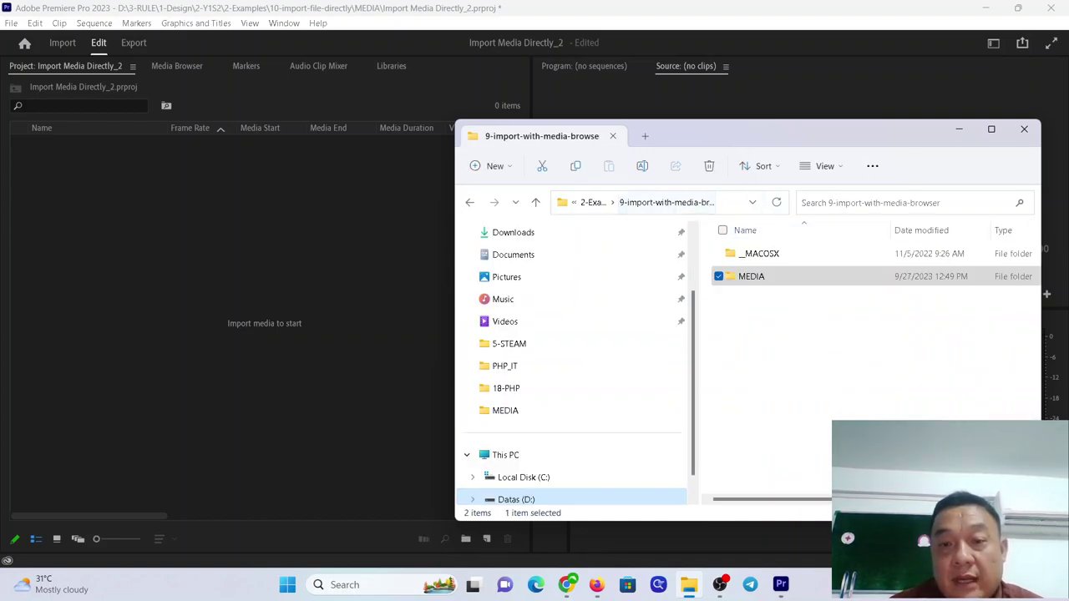
{"action": "left_click", "coordinate": [593, 202]}
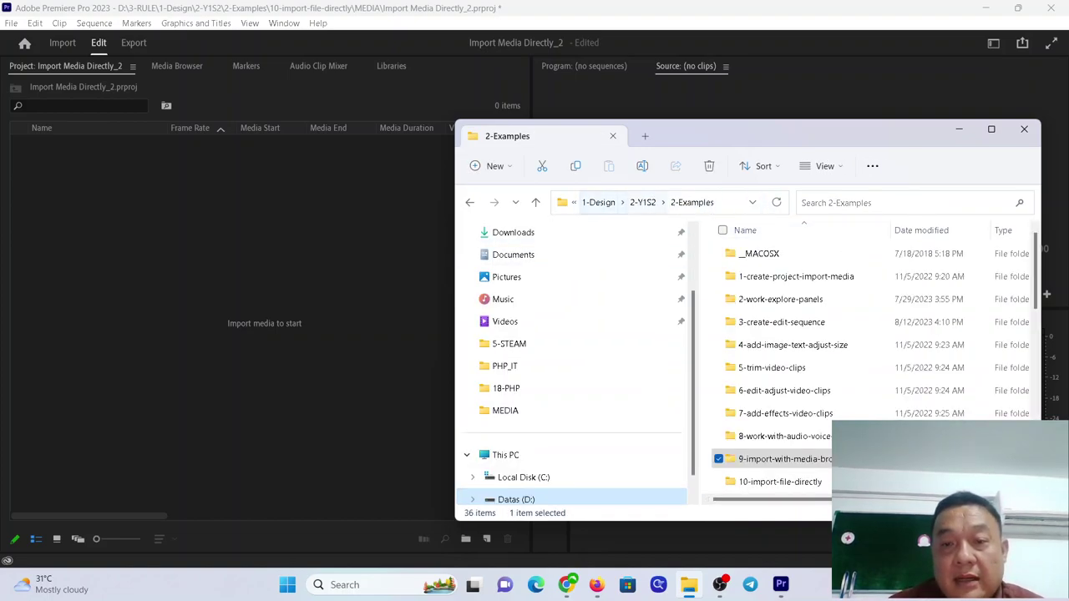
{"action": "double_click", "coordinate": [780, 482]}
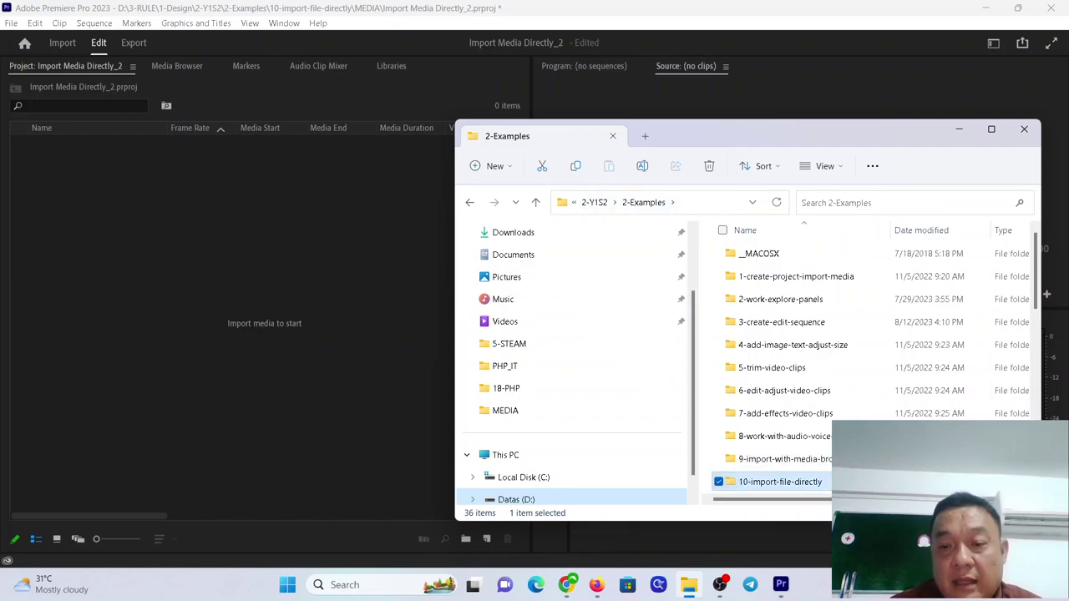
{"action": "double_click", "coordinate": [750, 275]}
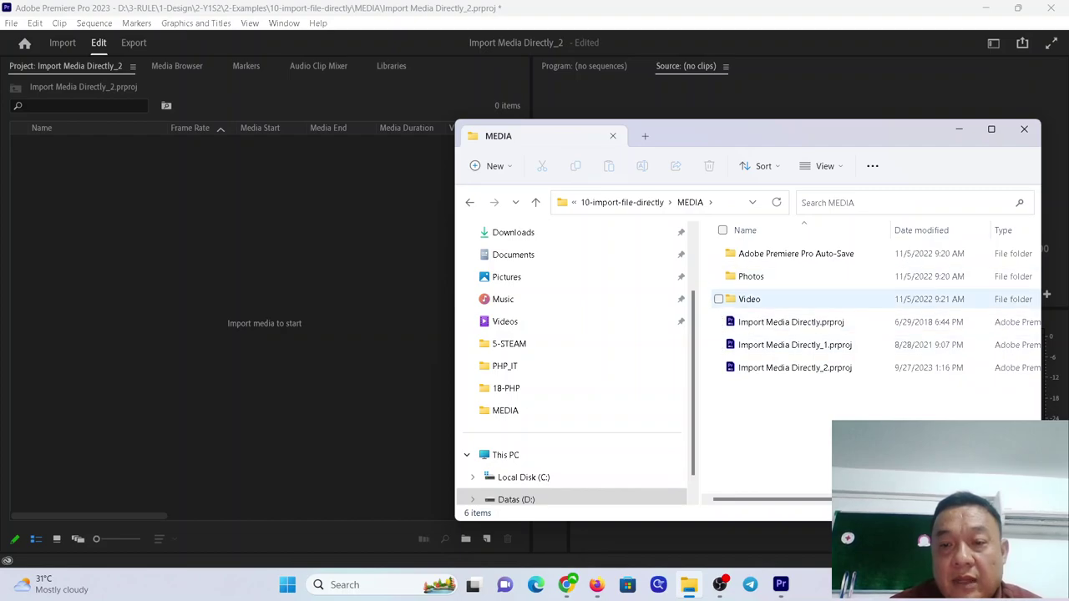
Browse the Bridge, Garden and Lounge subfolders of the Video folder to view their clips
{"action": "double_click", "coordinate": [749, 299]}
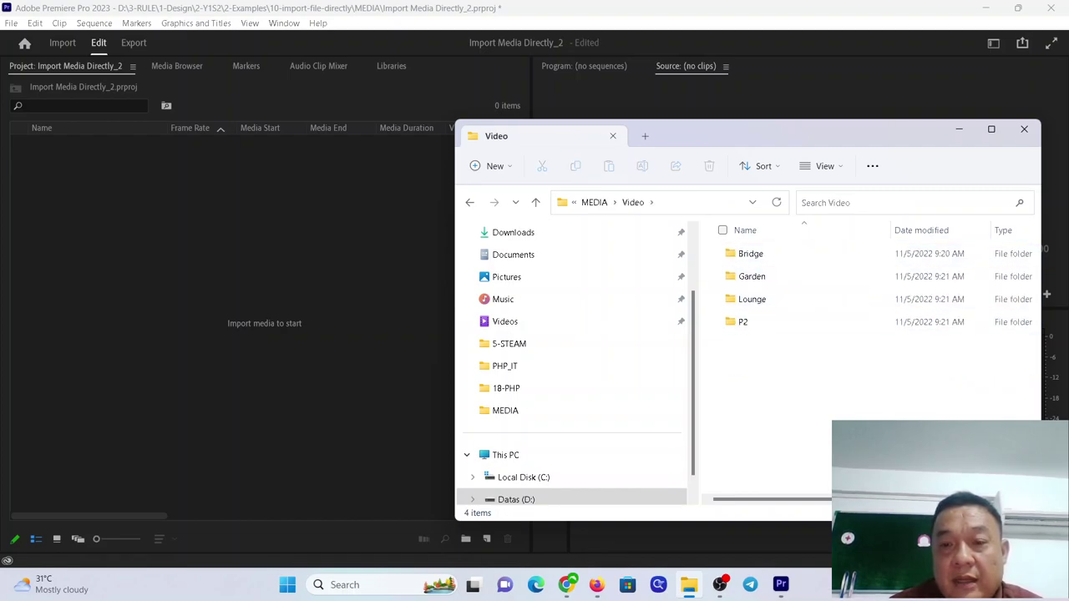
{"action": "double_click", "coordinate": [750, 253]}
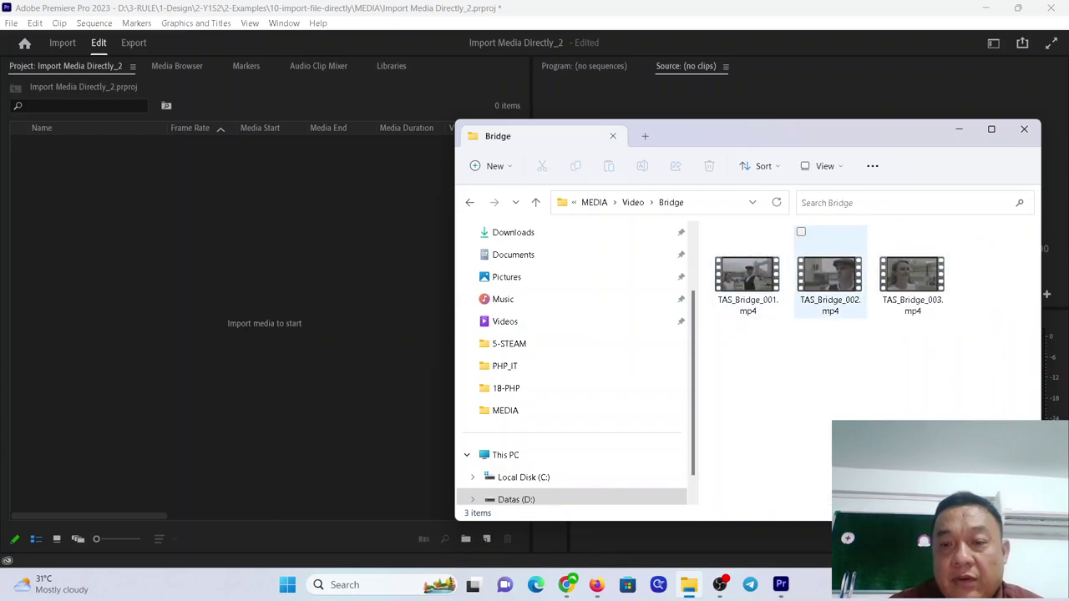
{"action": "left_click", "coordinate": [632, 202]}
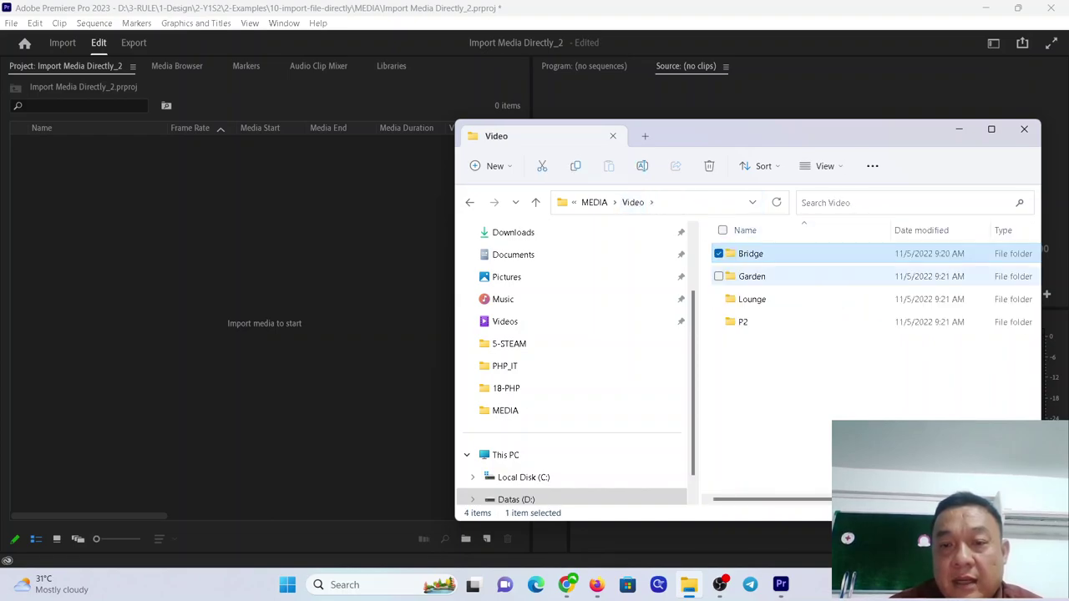
{"action": "left_click", "coordinate": [752, 277]}
{"action": "double_click", "coordinate": [751, 277]}
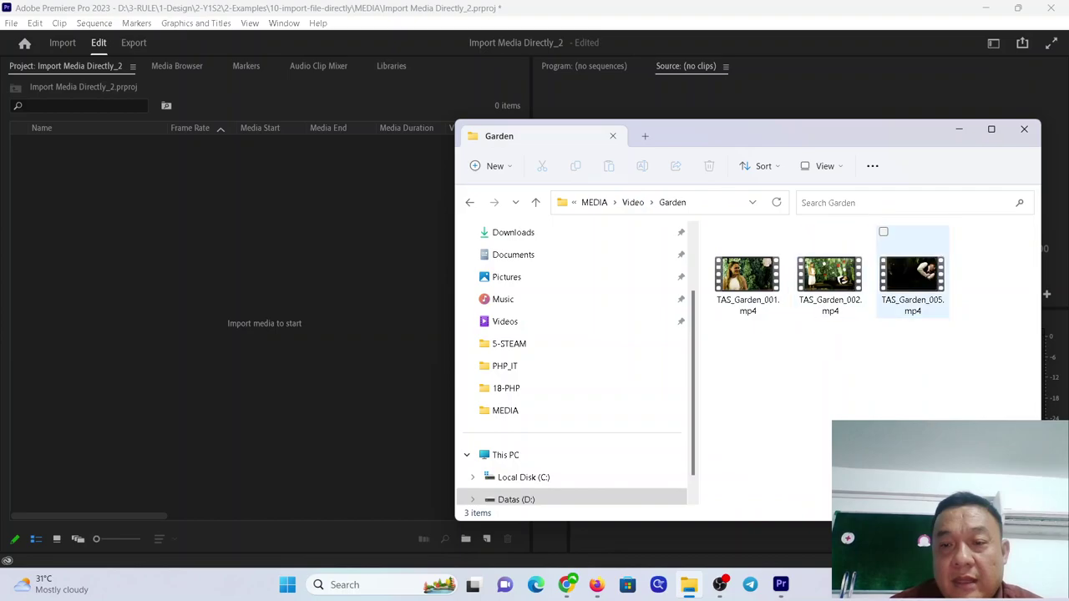
{"action": "left_click", "coordinate": [633, 202]}
{"action": "double_click", "coordinate": [757, 298]}
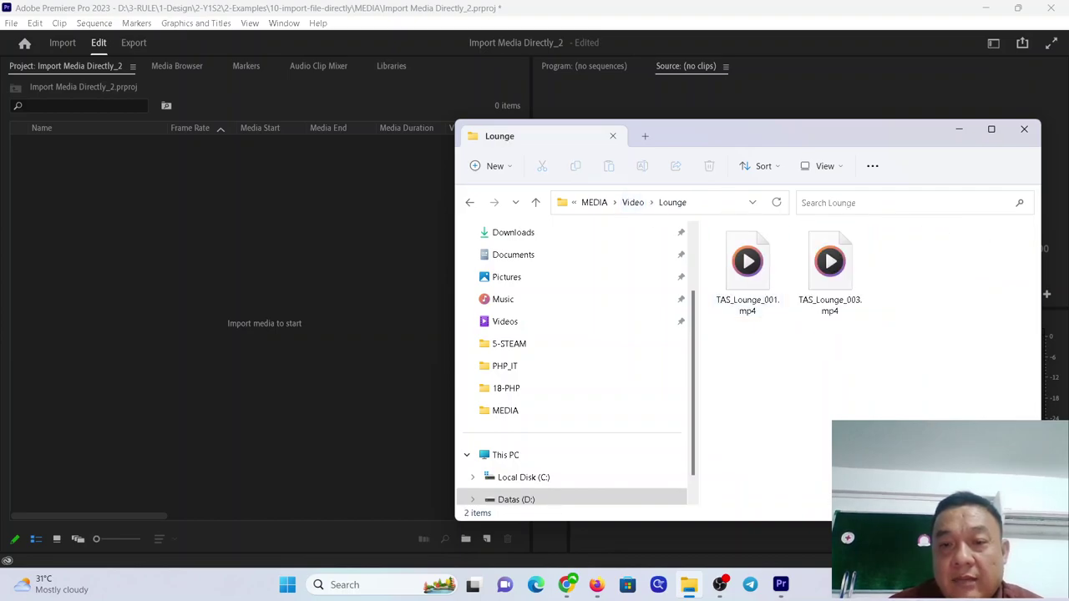
{"action": "left_click", "coordinate": [632, 202]}
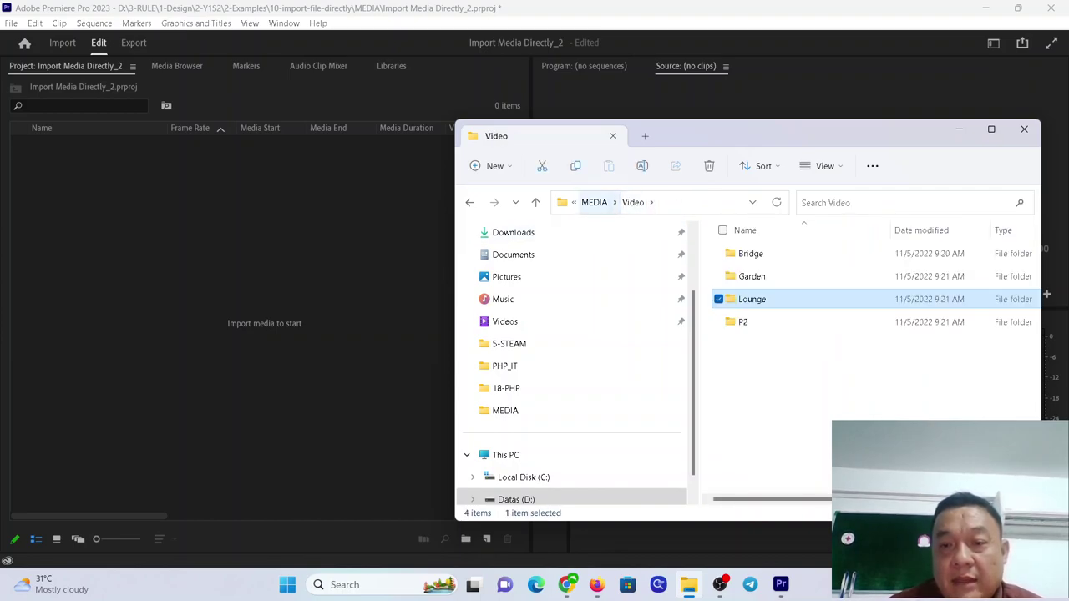
Check the Photos folder, reopen the Video folder, and show Premiere's File menu
{"action": "left_click", "coordinate": [593, 202]}
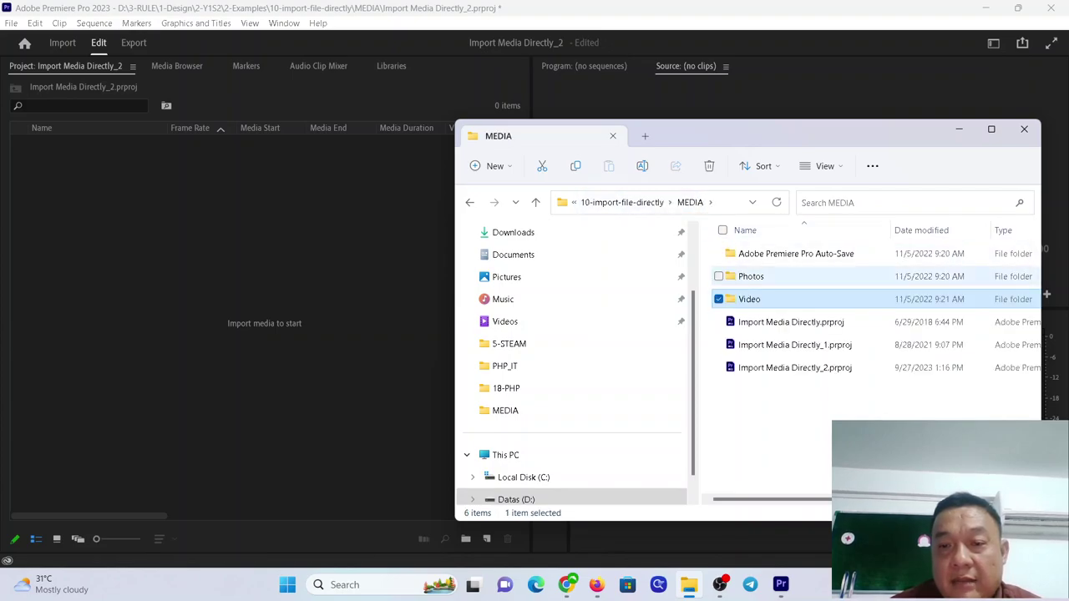
{"action": "double_click", "coordinate": [751, 276]}
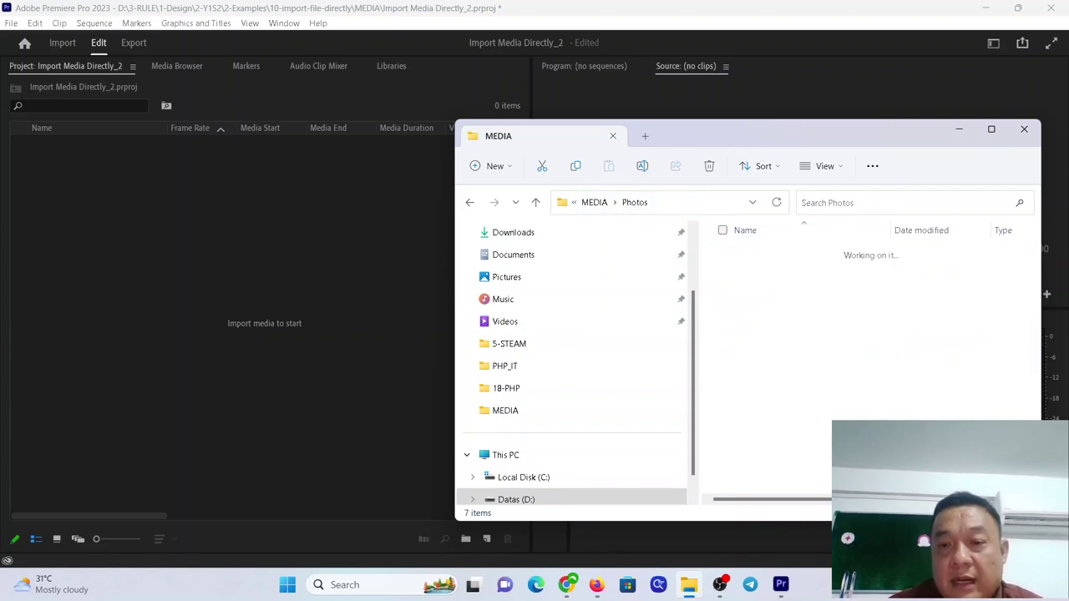
{"action": "left_click", "coordinate": [594, 202]}
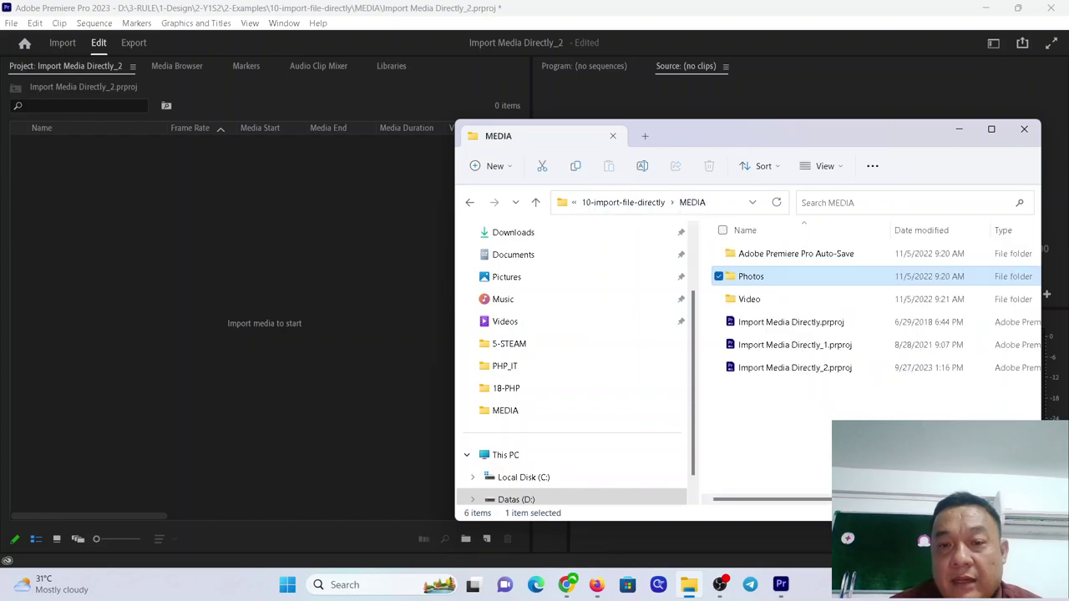
{"action": "double_click", "coordinate": [752, 299]}
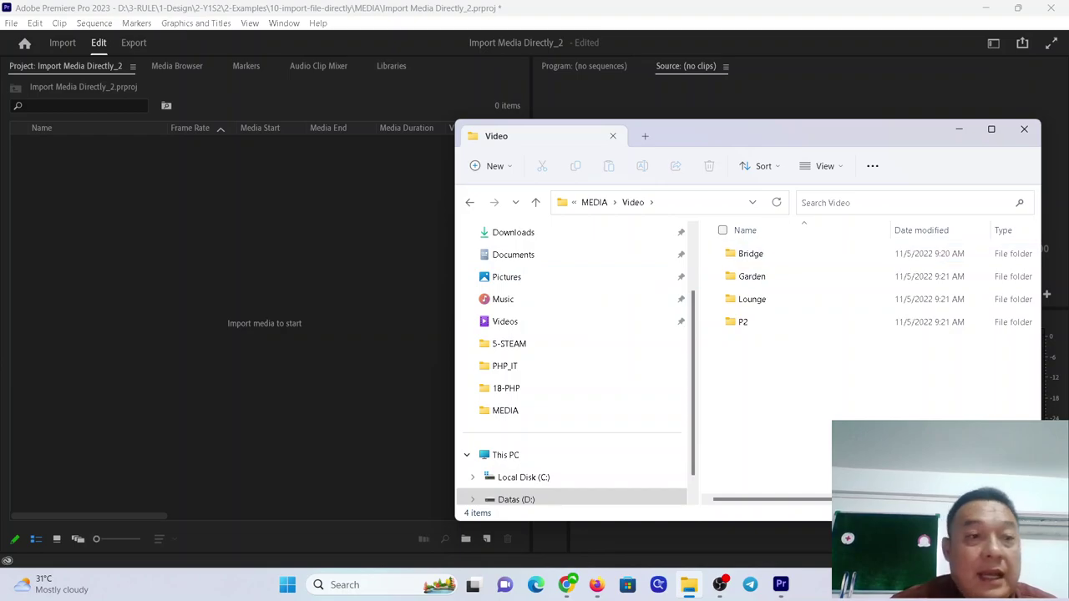
{"action": "left_click", "coordinate": [10, 22]}
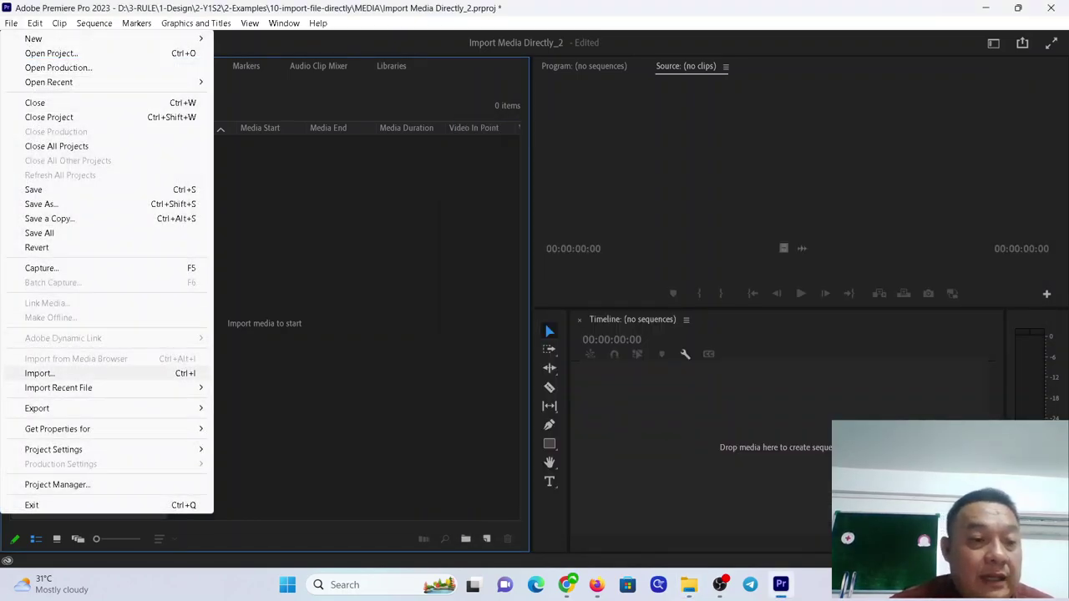
Import Video\Bridge as a bin, expand it to show TAS_Bridge_001–003, and return to Explorer
{"action": "left_click", "coordinate": [39, 373]}
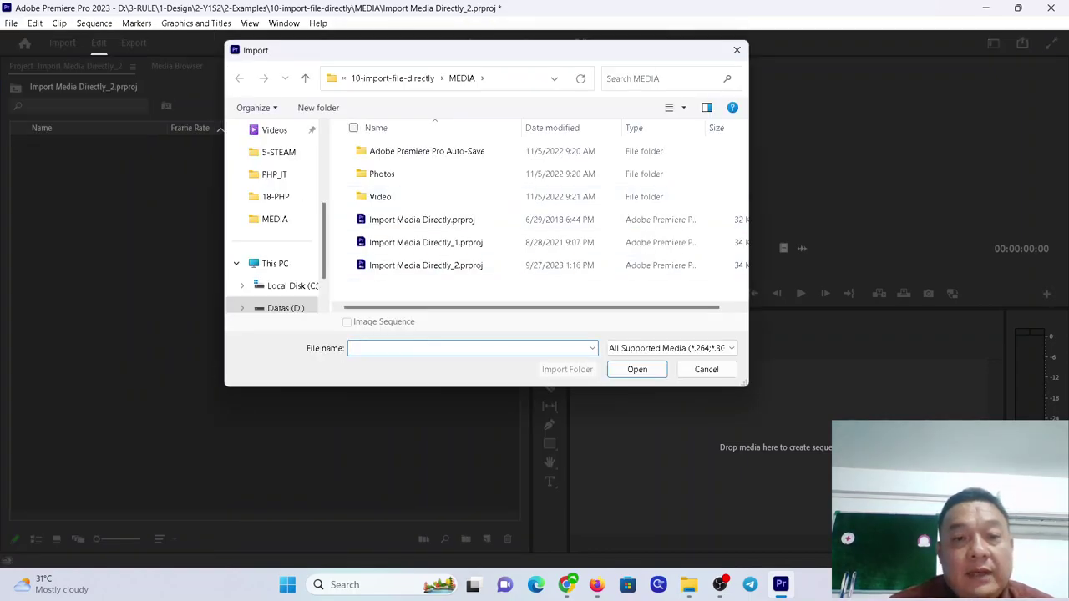
{"action": "double_click", "coordinate": [380, 197]}
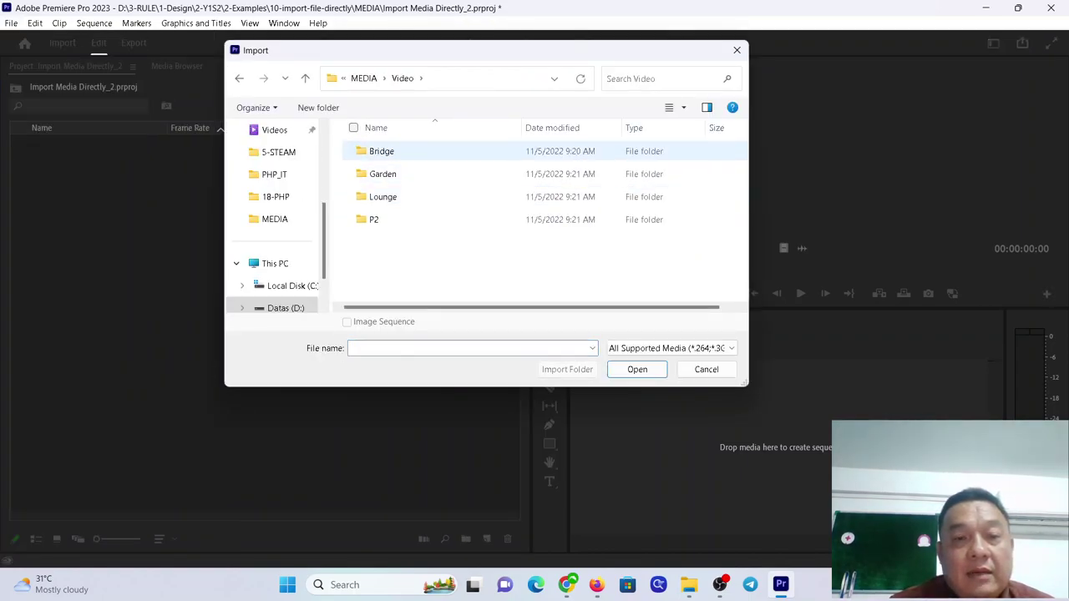
{"action": "left_click", "coordinate": [381, 151]}
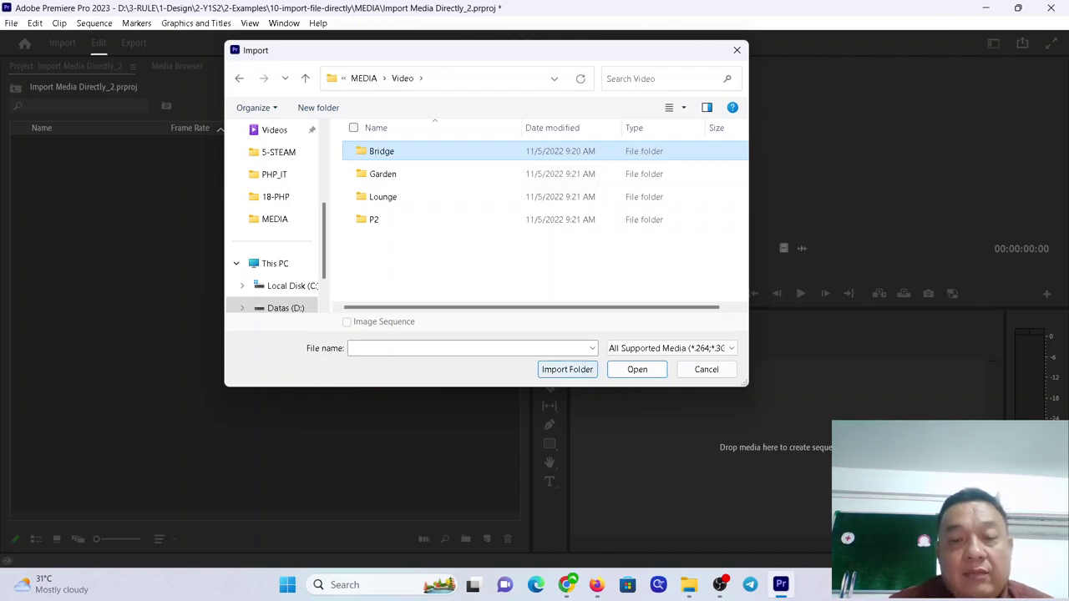
{"action": "left_click", "coordinate": [567, 369]}
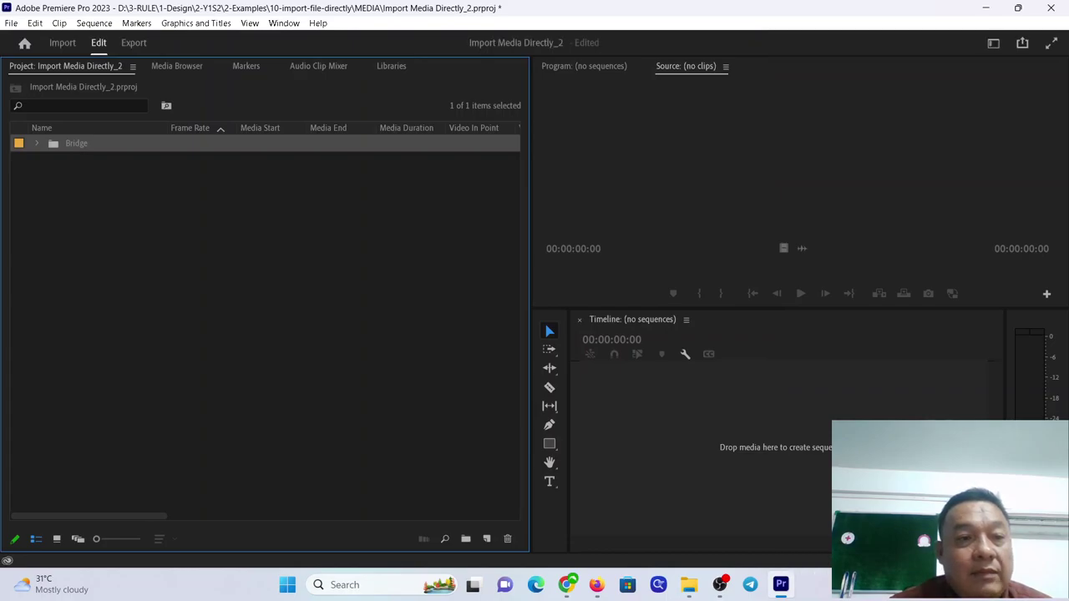
{"action": "key", "text": "Right"}
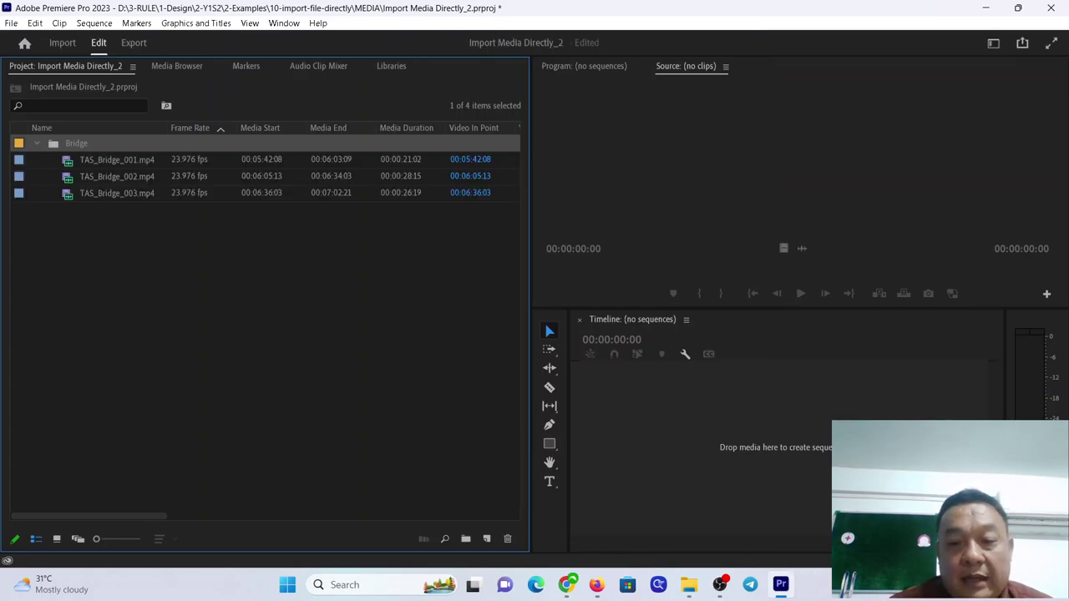
{"action": "left_click", "coordinate": [688, 584]}
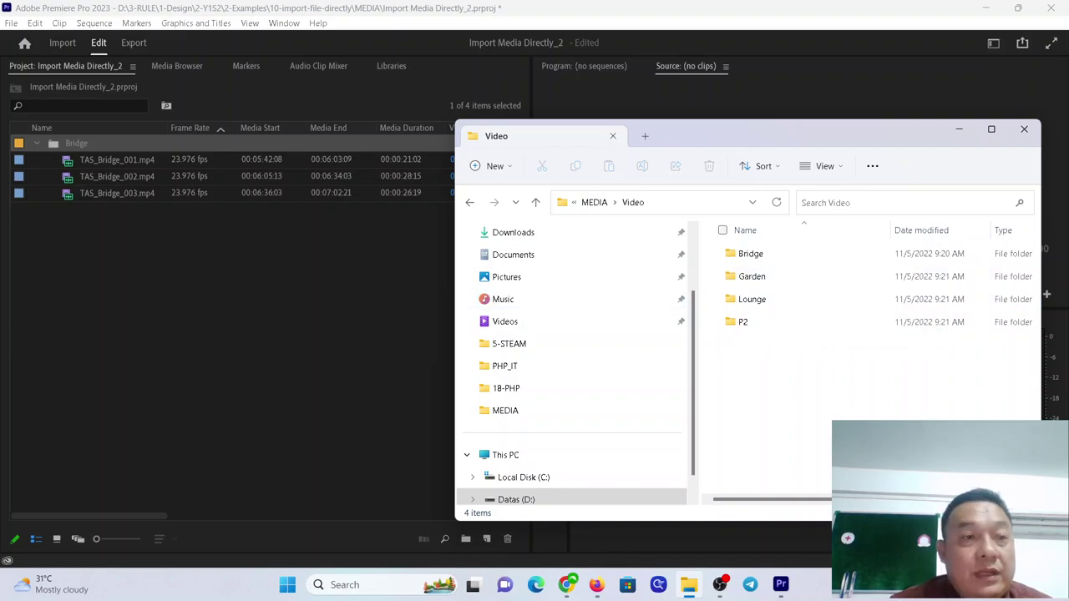
Import the Garden folder as a bin through File > Import, then delete that bin
{"action": "left_click", "coordinate": [10, 23]}
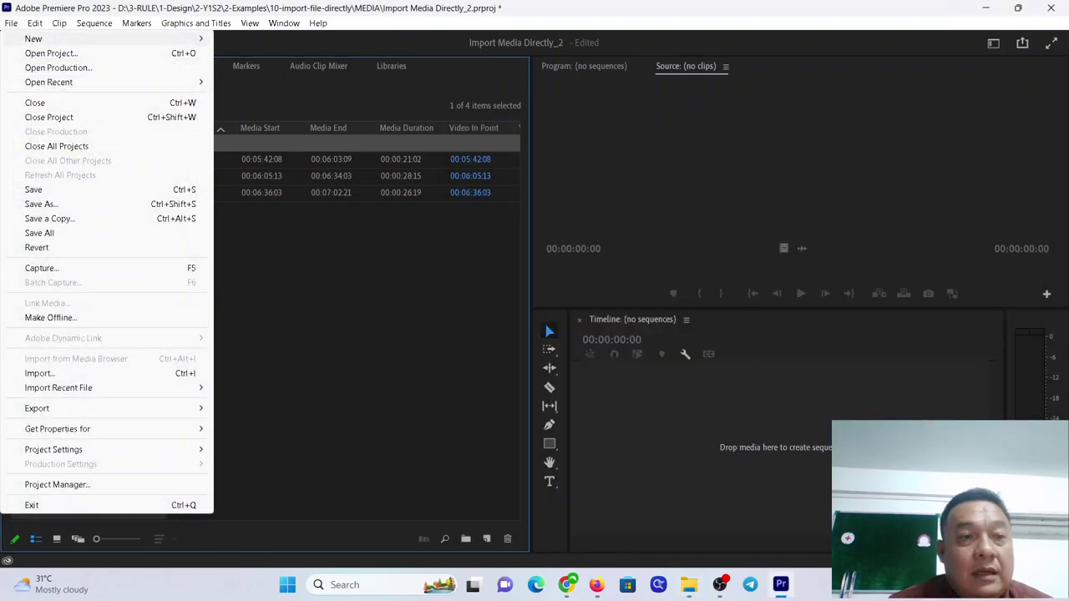
{"action": "left_click", "coordinate": [39, 373]}
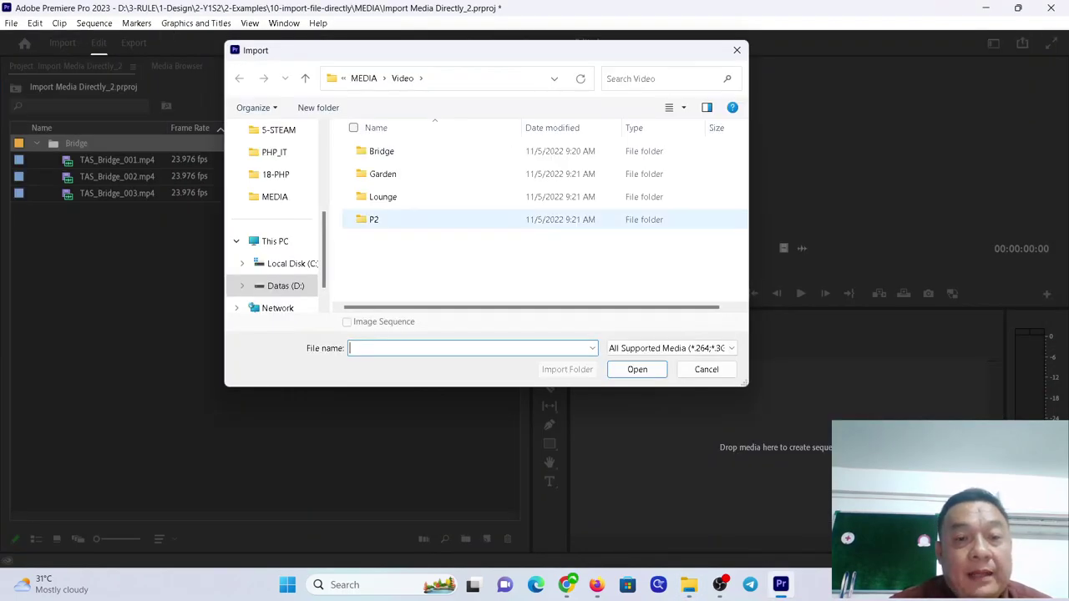
{"action": "left_click", "coordinate": [382, 173]}
{"action": "left_click", "coordinate": [637, 369]}
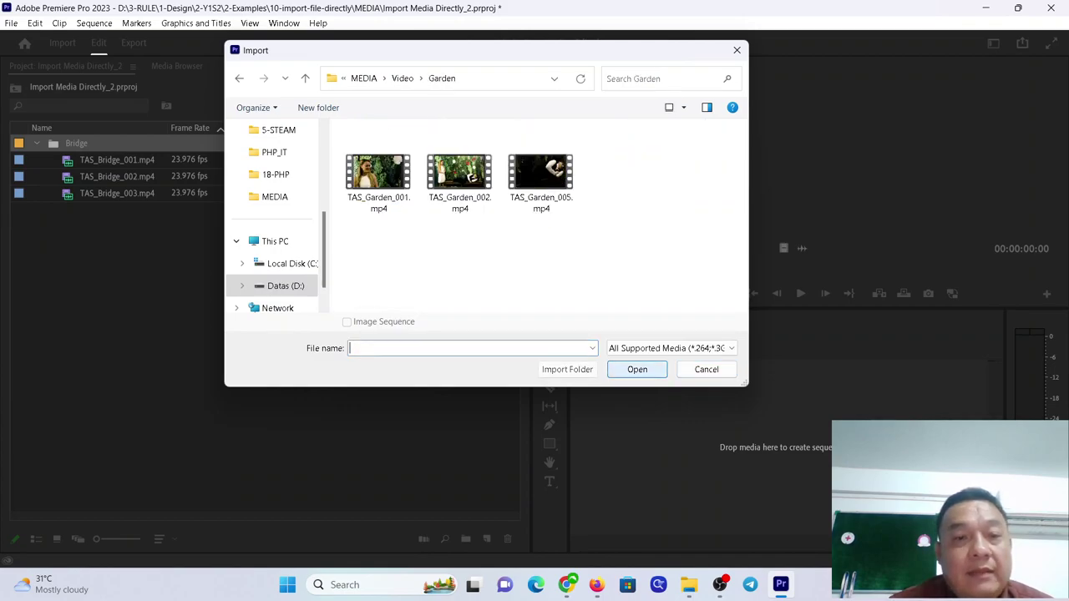
{"action": "left_click", "coordinate": [402, 78]}
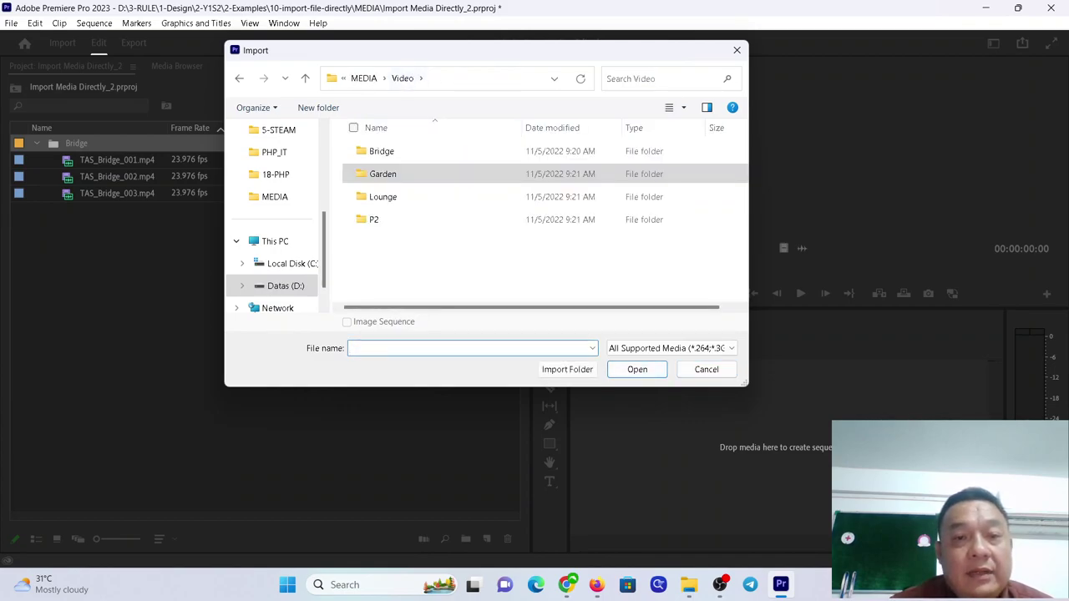
{"action": "left_click", "coordinate": [567, 369]}
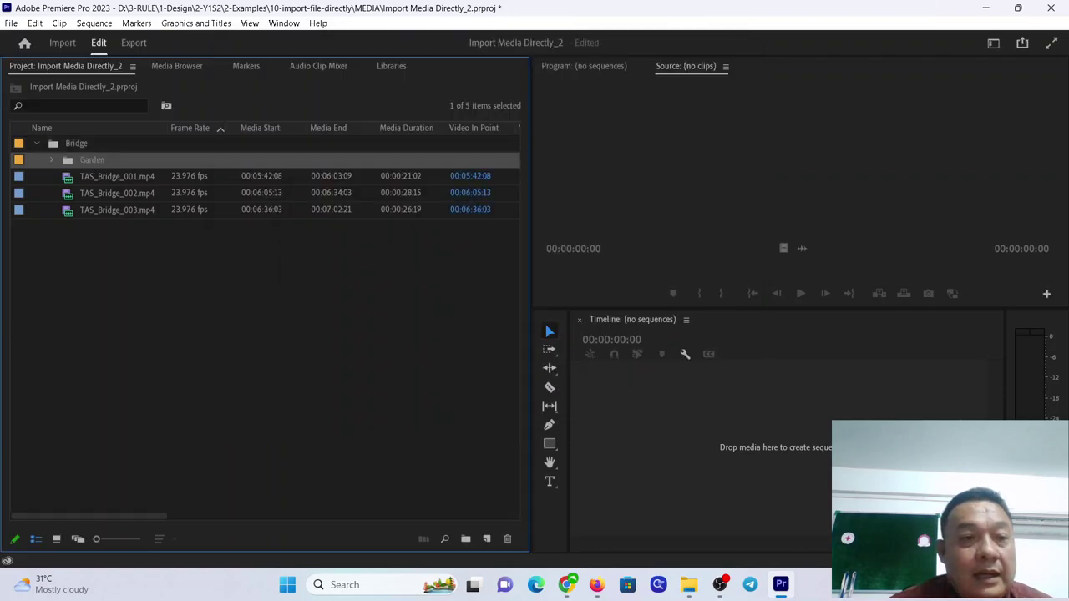
{"action": "key", "text": "Delete"}
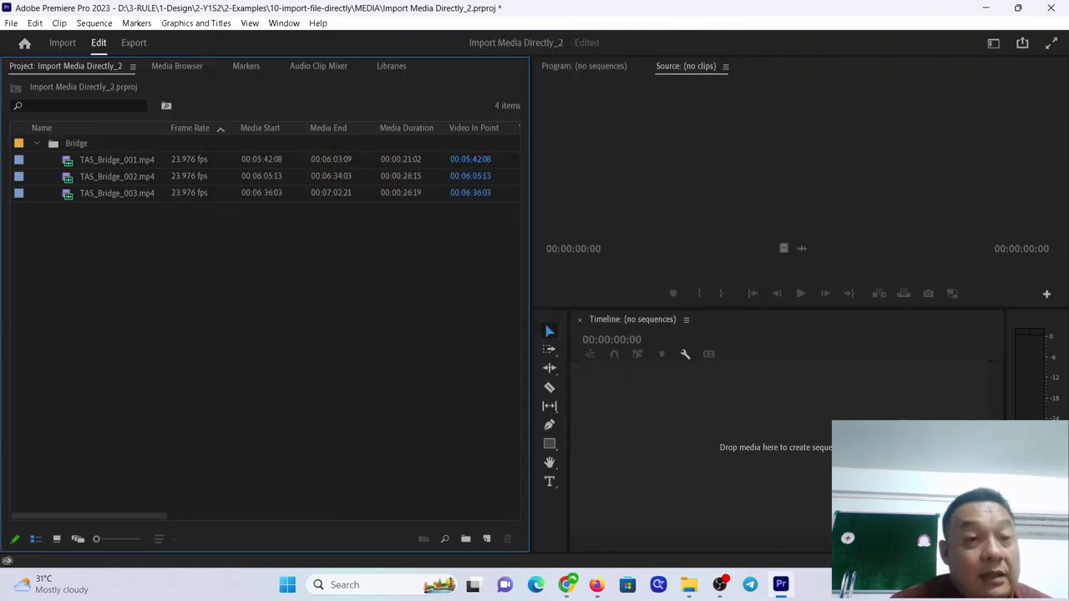
Re-import the Garden folder as a bin holding TAS_Garden_001, 002 and 005
{"action": "key", "text": "ctrl+i"}
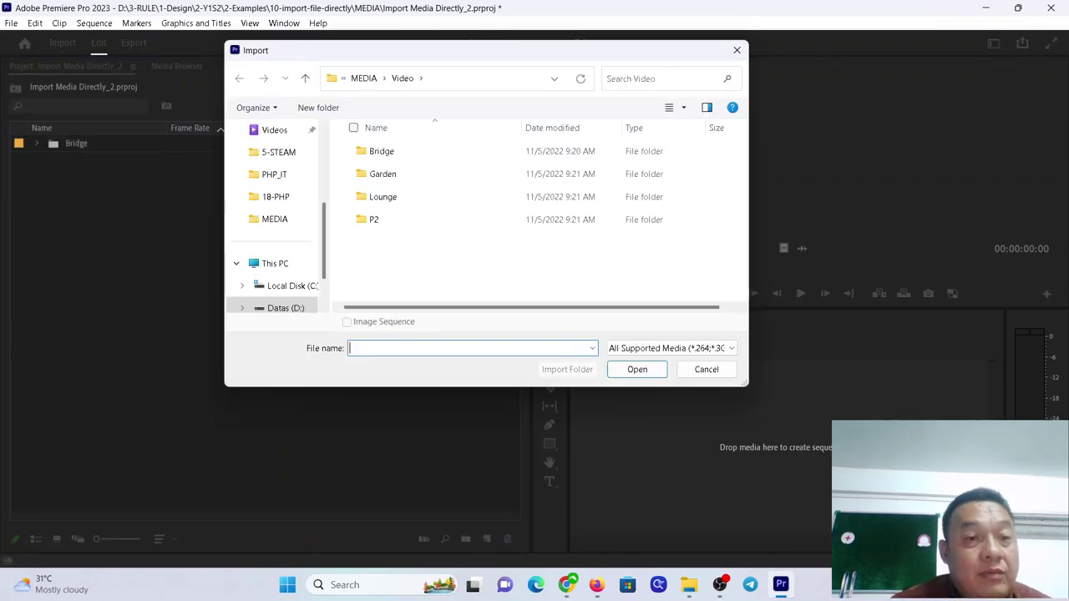
{"action": "left_click", "coordinate": [706, 369]}
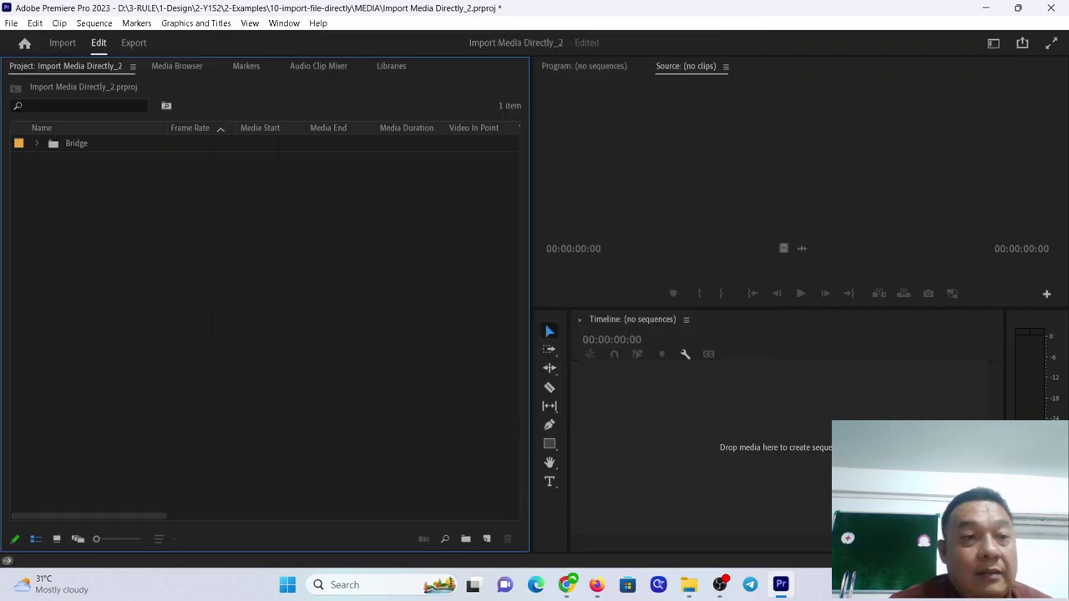
{"action": "left_click", "coordinate": [11, 22]}
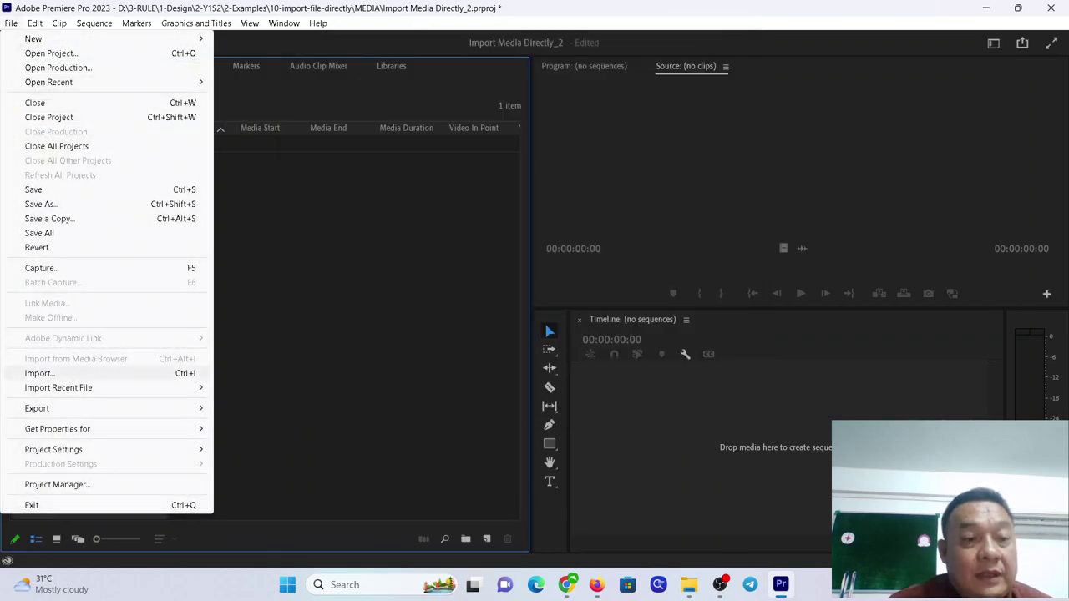
{"action": "left_click", "coordinate": [39, 373]}
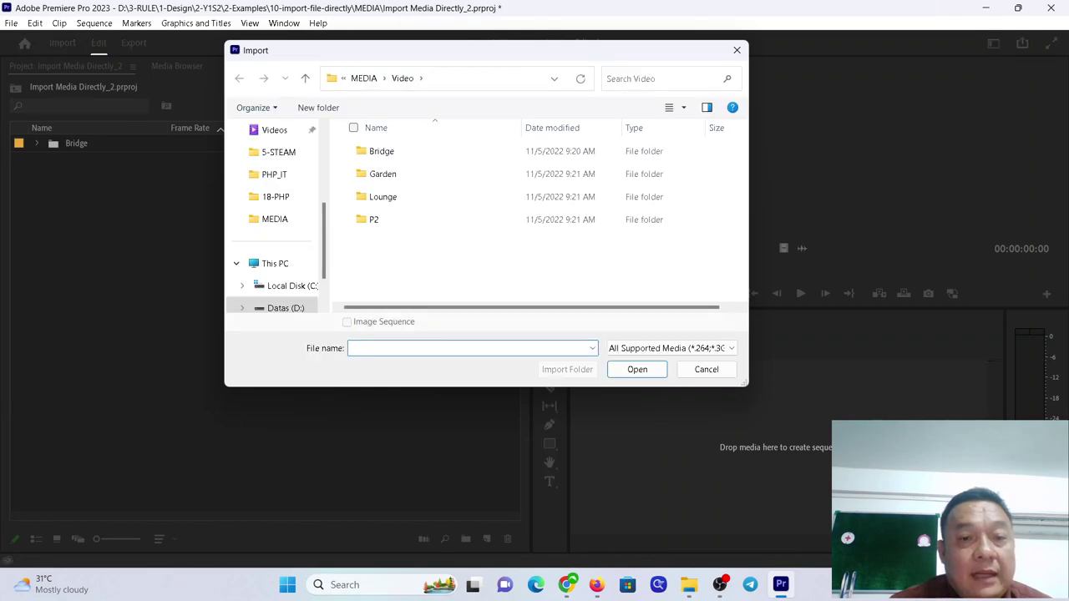
{"action": "left_click", "coordinate": [383, 173]}
{"action": "left_click", "coordinate": [567, 369]}
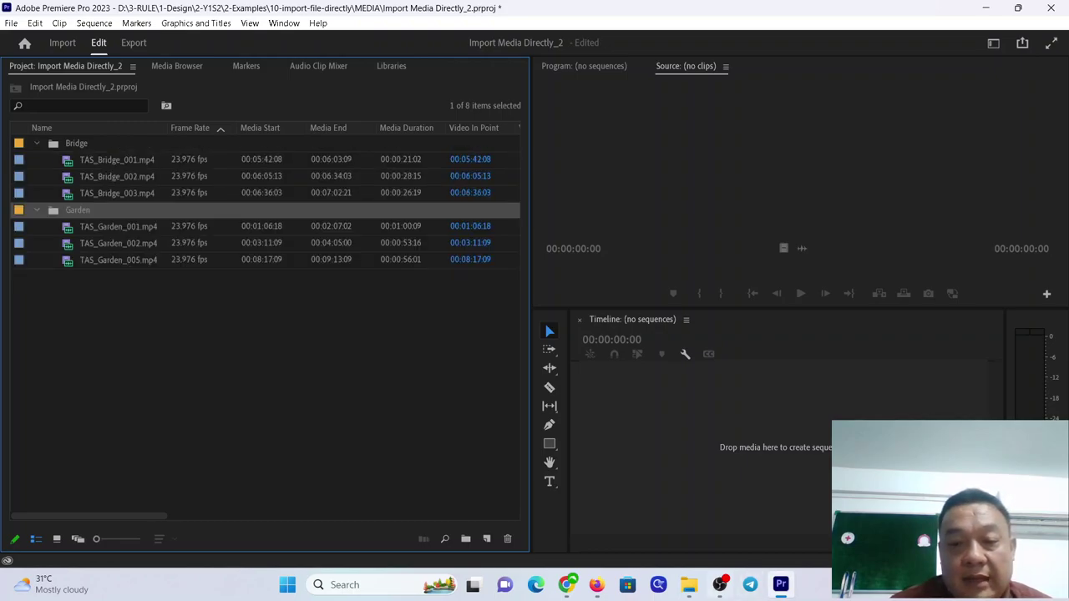
Drag TAS_Lounge_001.mp4 from Explorer's Lounge folder into the Premiere project
{"action": "mouse_move", "coordinate": [688, 584]}
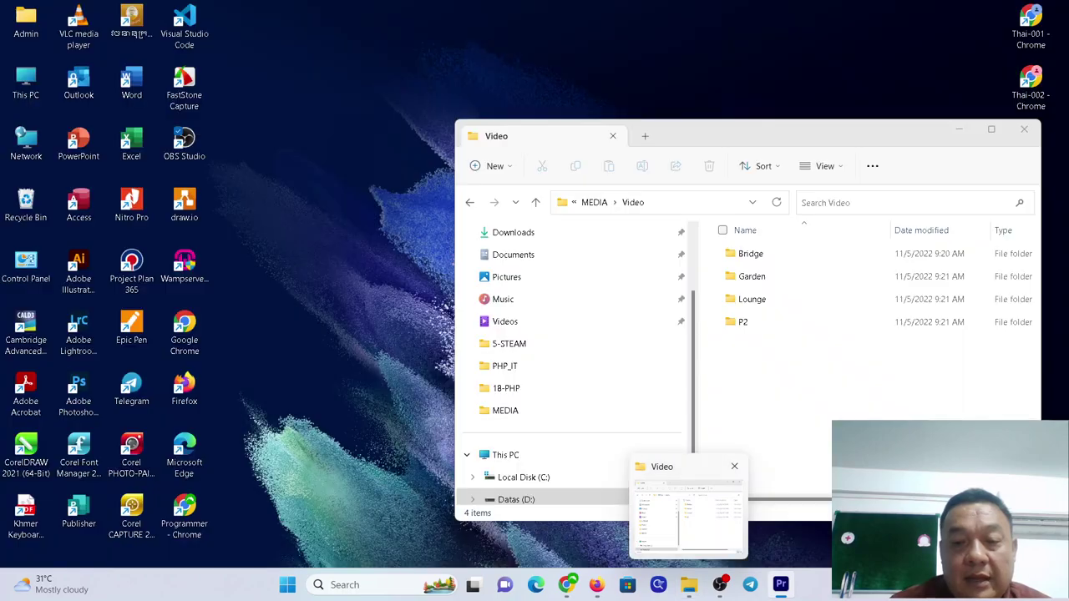
{"action": "left_click", "coordinate": [688, 511]}
{"action": "double_click", "coordinate": [751, 299]}
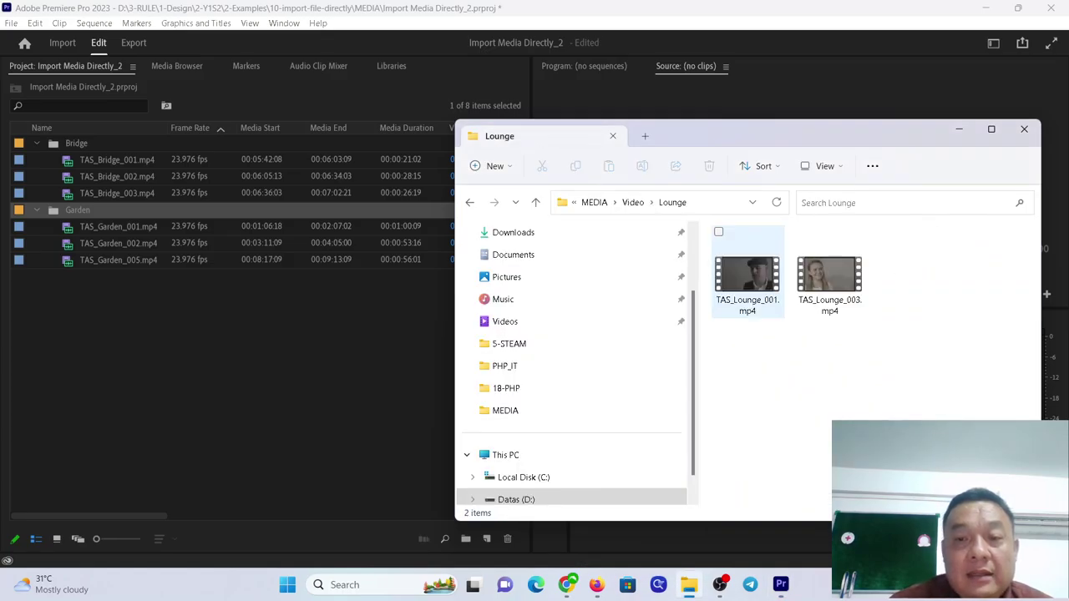
{"action": "left_click_drag", "start_coordinate": [747, 275], "coordinate": [105, 368]}
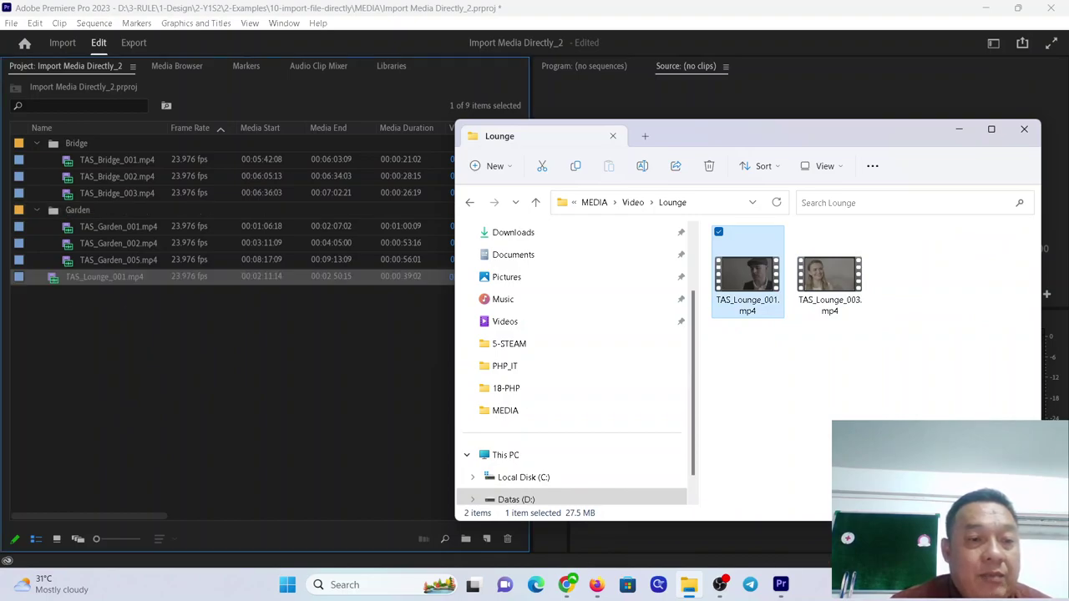
Drag the Lounge folder from Video into the Project panel as a Lounge bin
{"action": "left_click", "coordinate": [632, 202]}
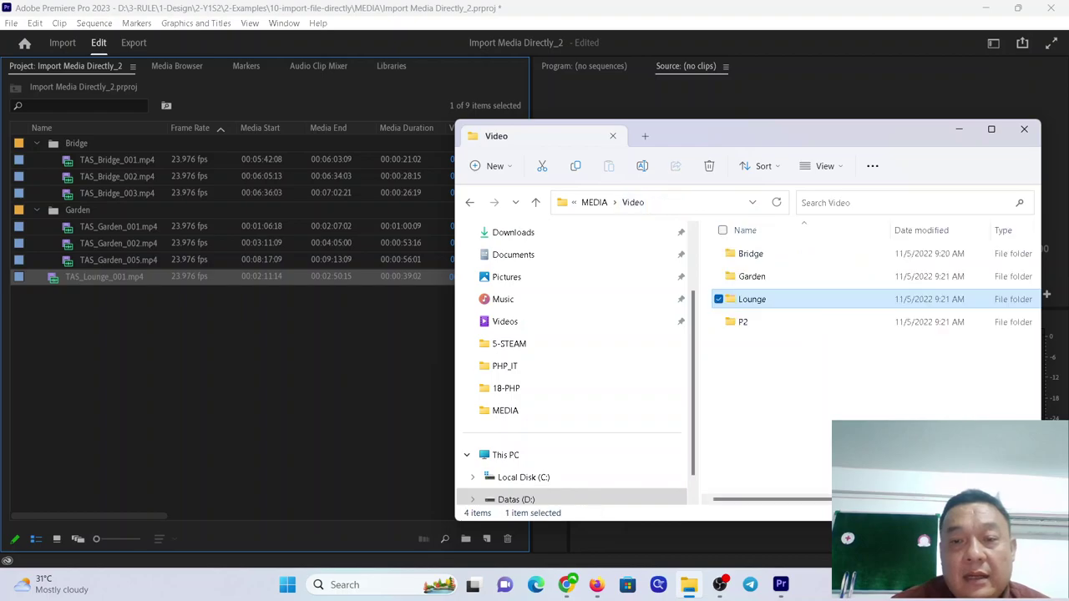
{"action": "left_click_drag", "start_coordinate": [752, 299], "coordinate": [171, 344]}
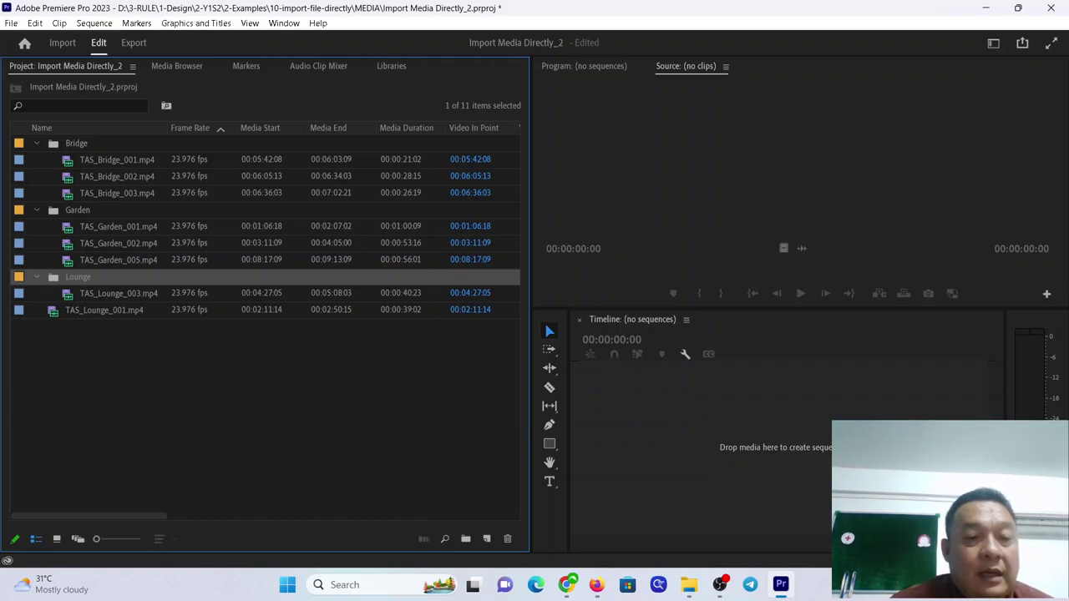
{"action": "key", "text": "alt+Tab"}
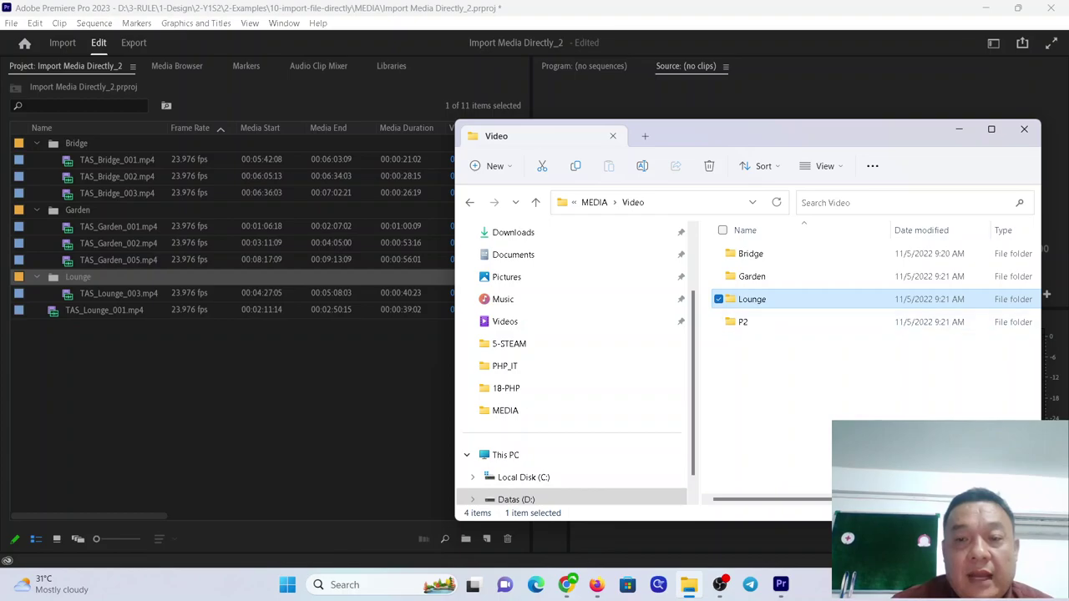
{"action": "key", "text": "Return"}
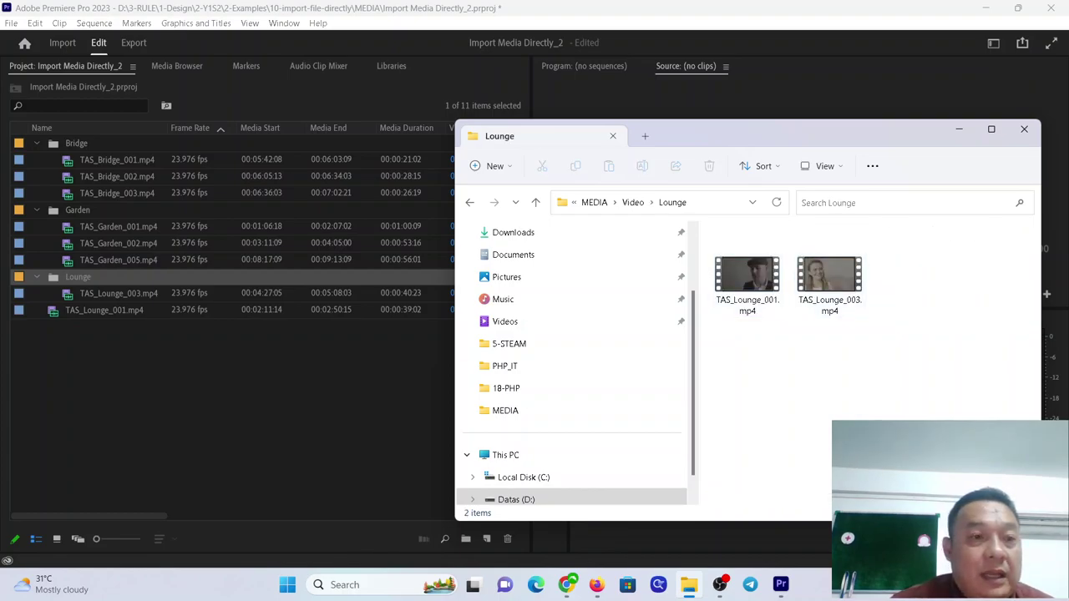
{"action": "key", "text": "alt+Tab"}
{"action": "left_click", "coordinate": [34, 23]}
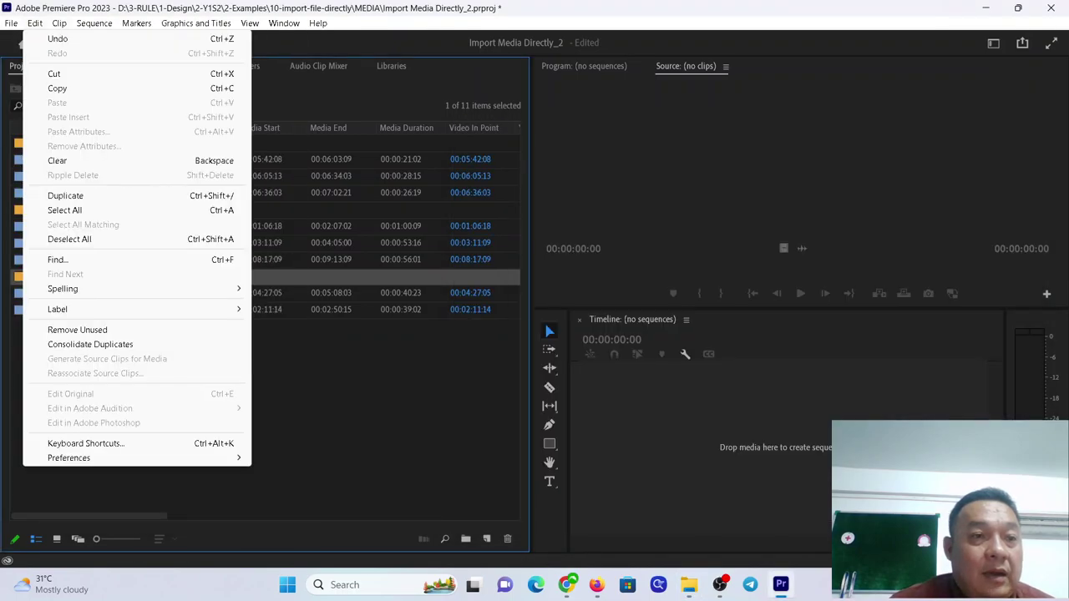
{"action": "mouse_move", "coordinate": [68, 458]}
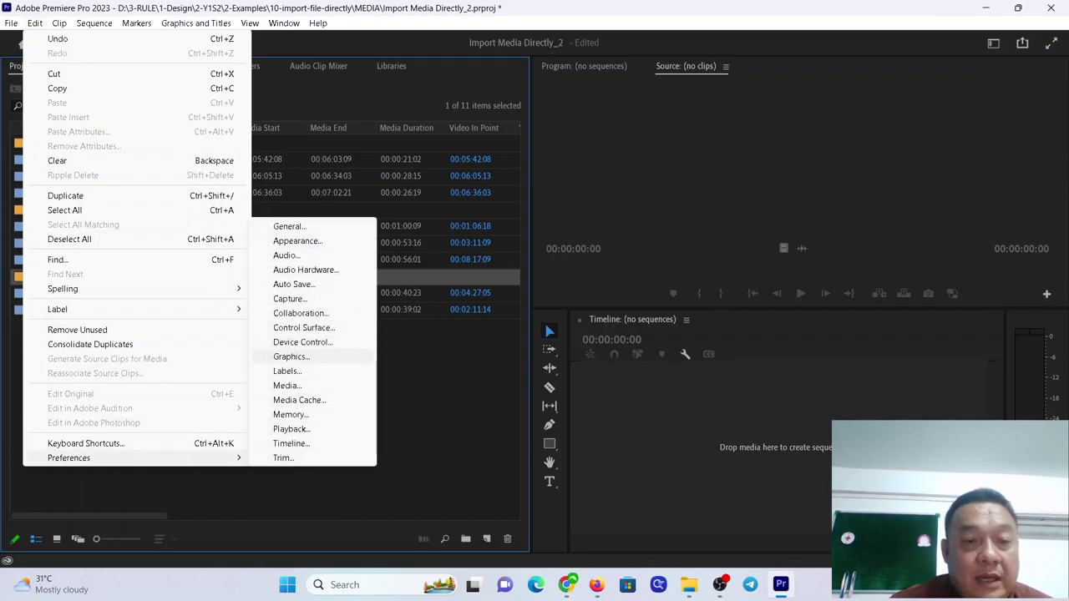
{"action": "left_click", "coordinate": [292, 385]}
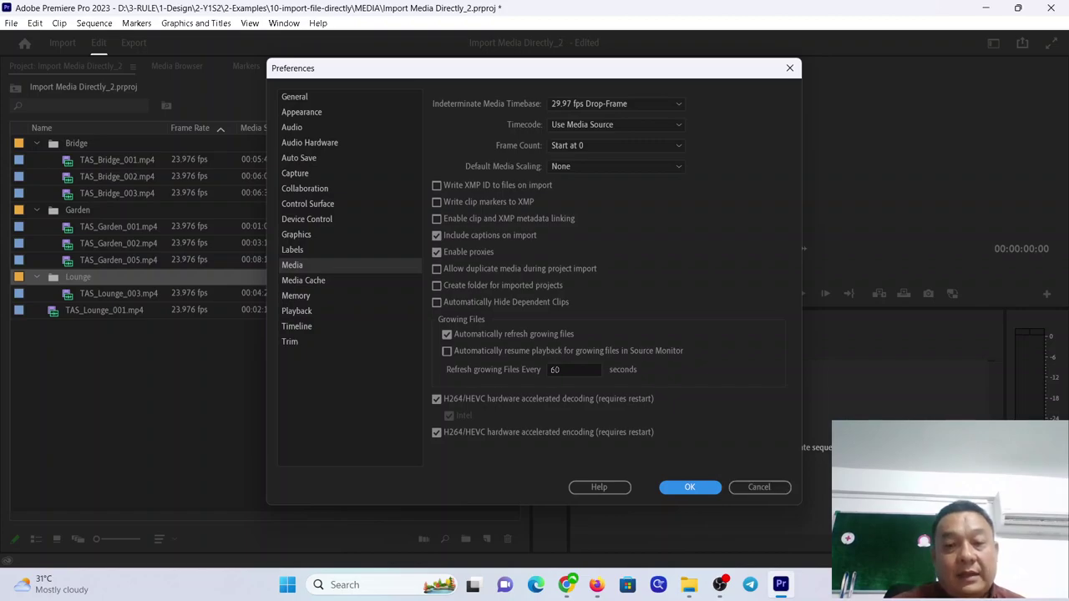
{"action": "left_click", "coordinate": [758, 487]}
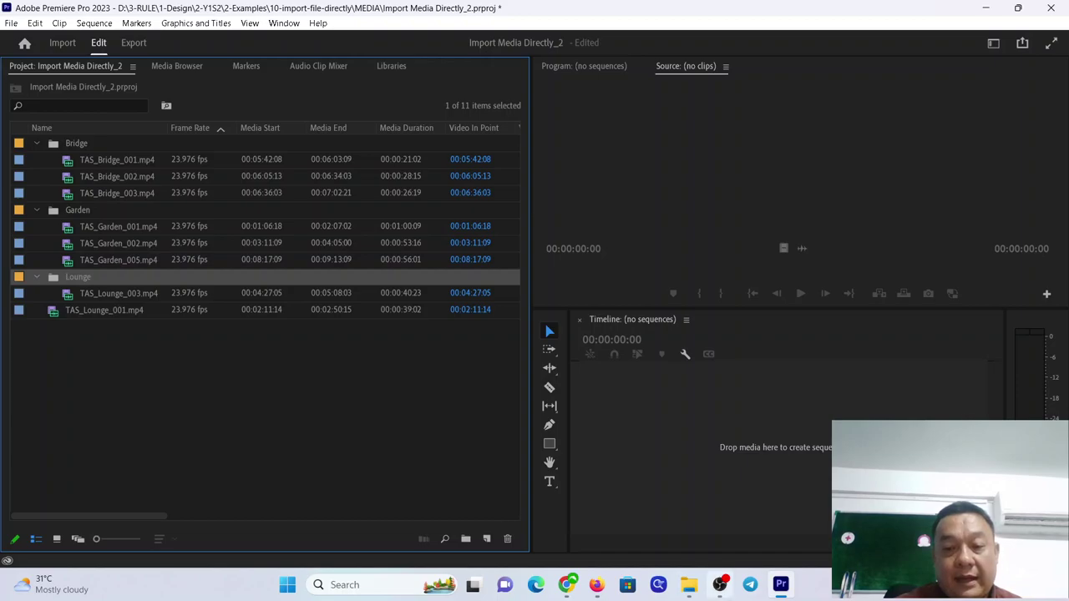
Drag TAS_Lounge_003.mp4 from Explorer onto the empty Timeline to create a TAS_Lounge_003 sequence
{"action": "left_click", "coordinate": [689, 584]}
{"action": "left_click_drag", "start_coordinate": [869, 138], "coordinate": [375, 142]}
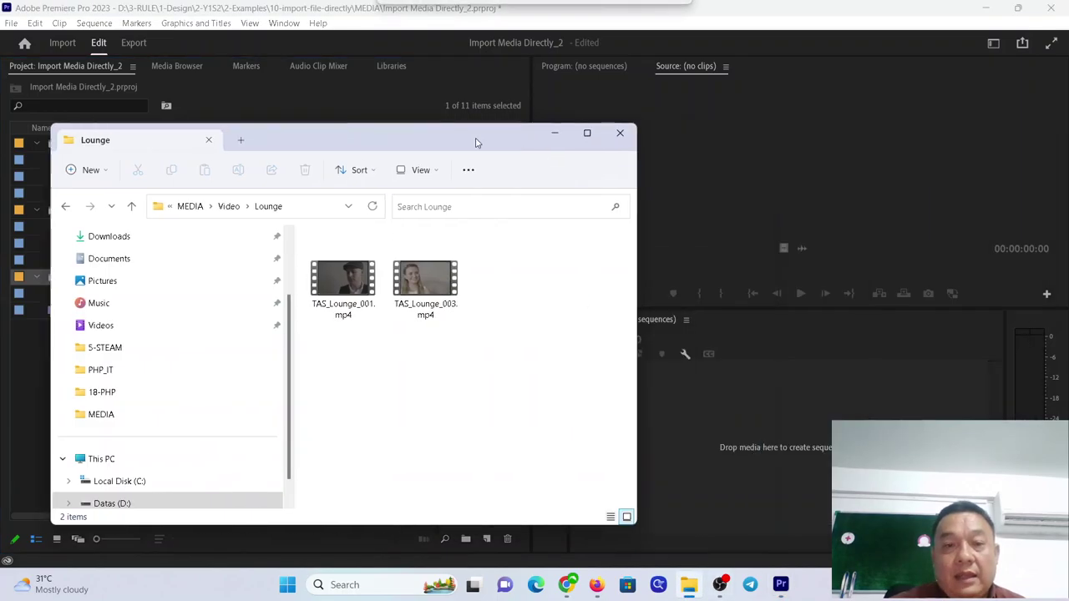
{"action": "mouse_move", "coordinate": [336, 280]}
{"action": "left_mouse_down"}
{"action": "mouse_move", "coordinate": [669, 393]}
{"action": "mouse_move", "coordinate": [701, 438]}
{"action": "left_mouse_up"}
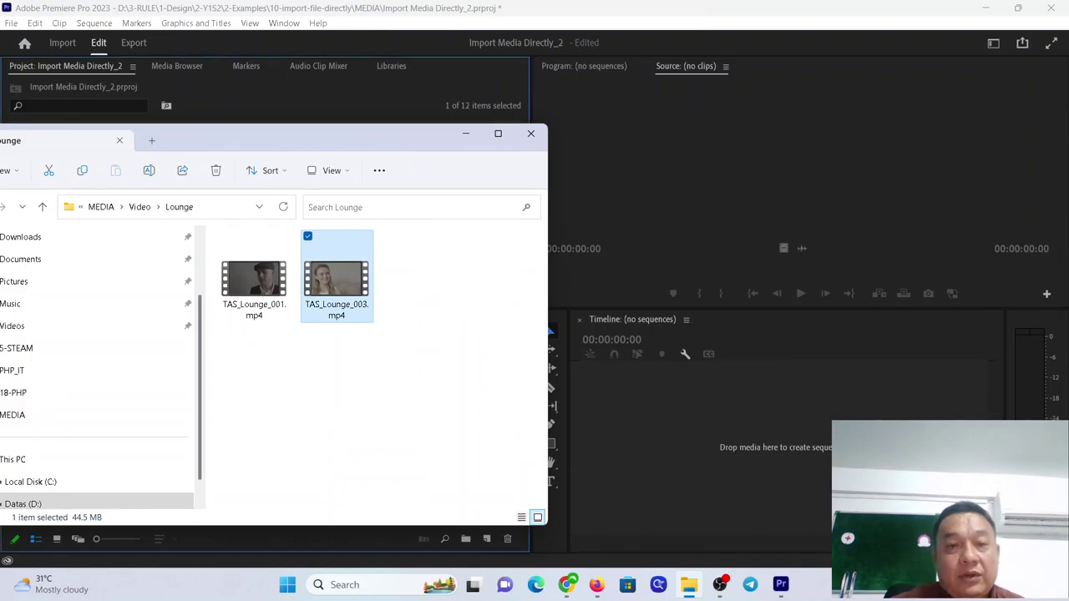
{"action": "left_click_drag", "start_coordinate": [418, 138], "coordinate": [336, 217]}
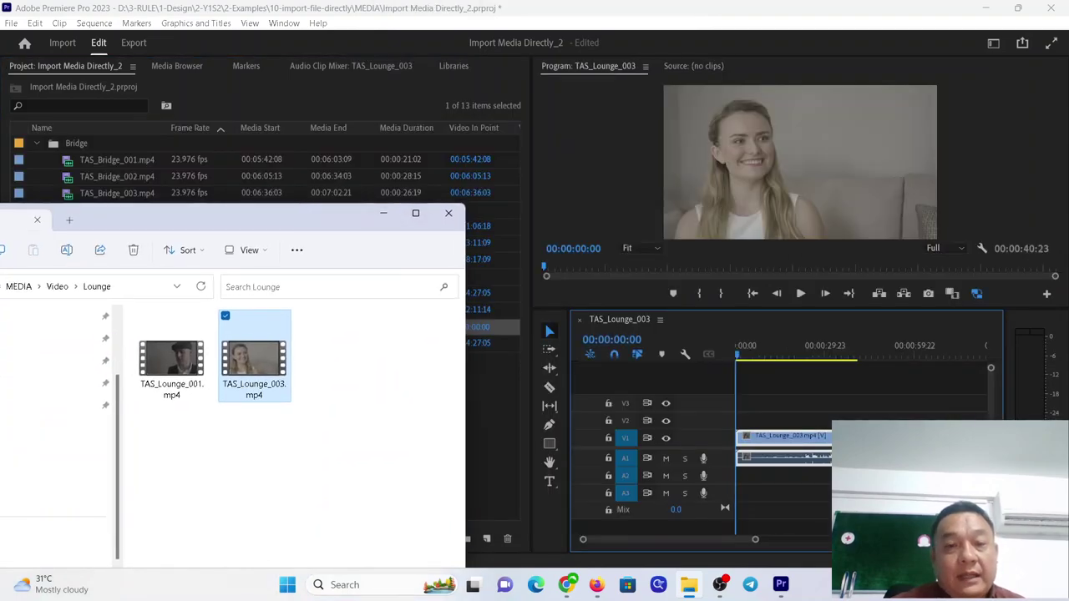
{"action": "left_click_drag", "start_coordinate": [209, 214], "coordinate": [465, 178]}
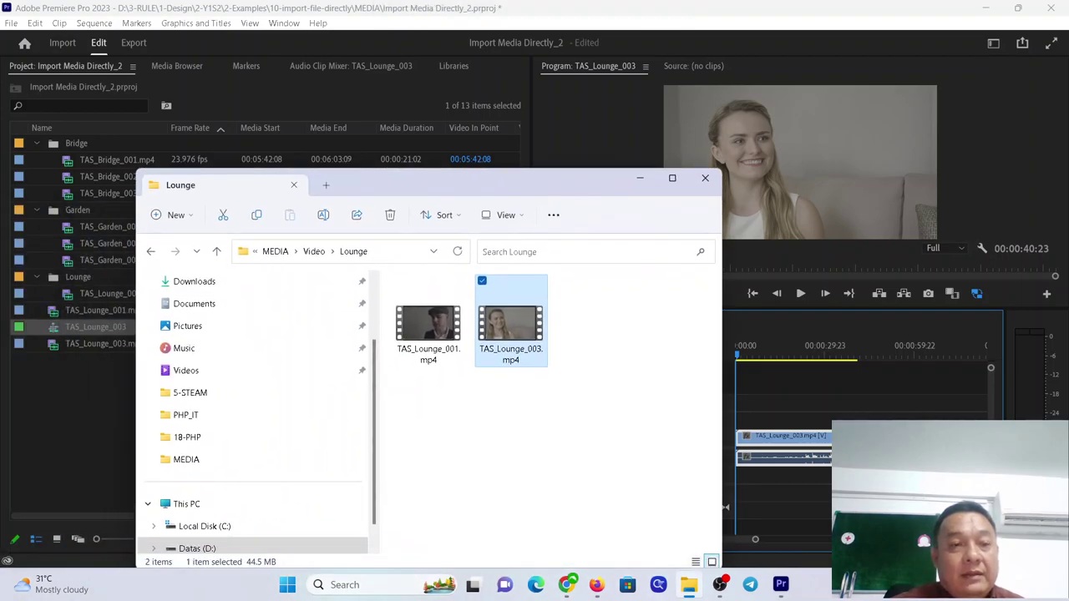
Move and narrow the Explorer window so it sits over the program monitor, clear of the timeline
{"action": "left_click_drag", "start_coordinate": [200, 170], "coordinate": [200, 318]}
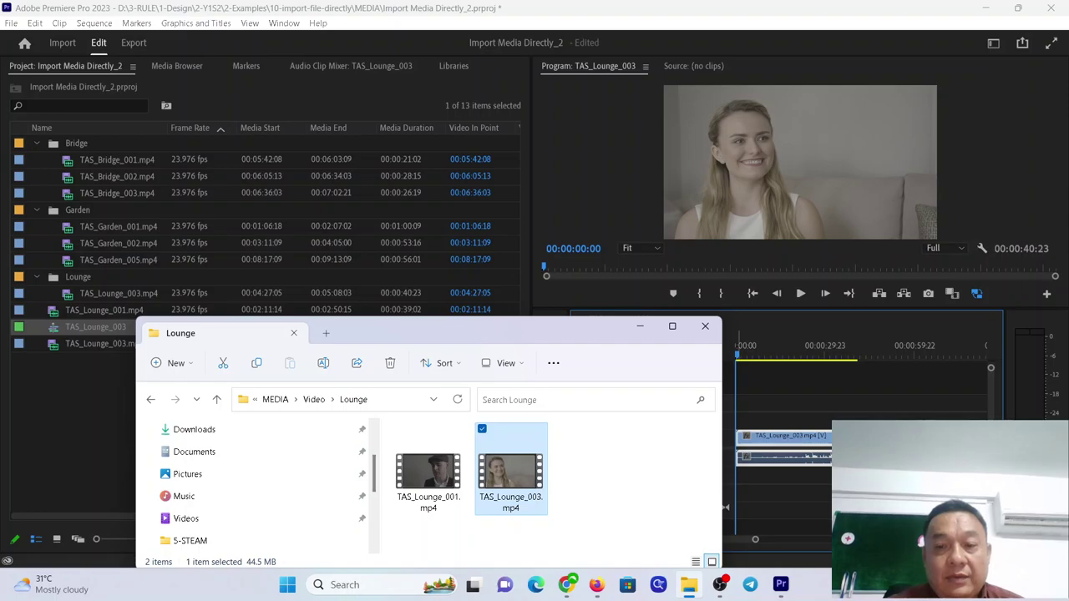
{"action": "left_click_drag", "start_coordinate": [720, 387], "coordinate": [626, 387]}
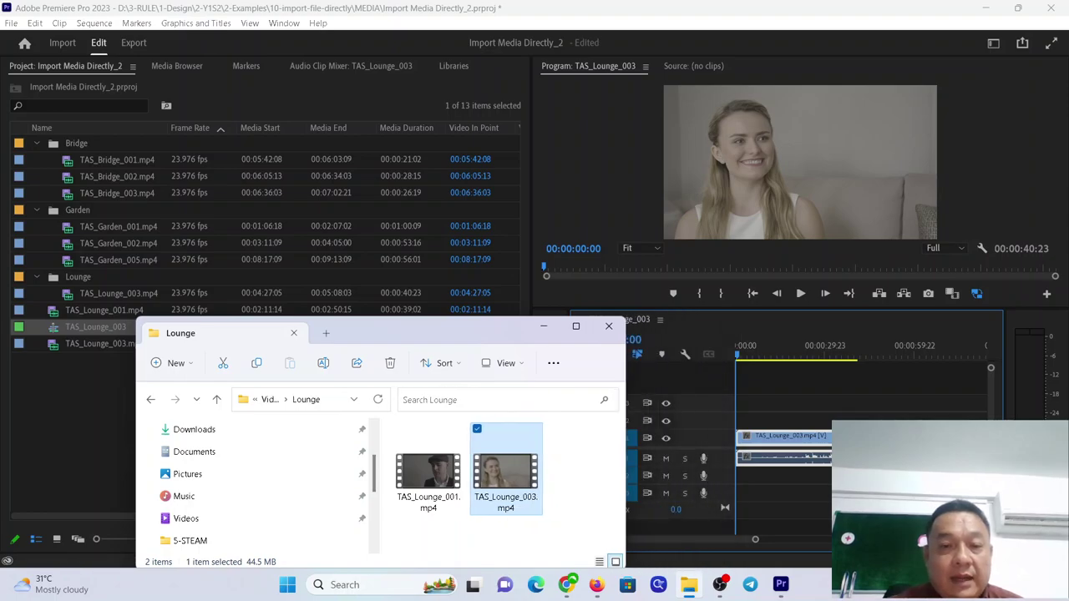
{"action": "left_click_drag", "start_coordinate": [495, 329], "coordinate": [371, 399]}
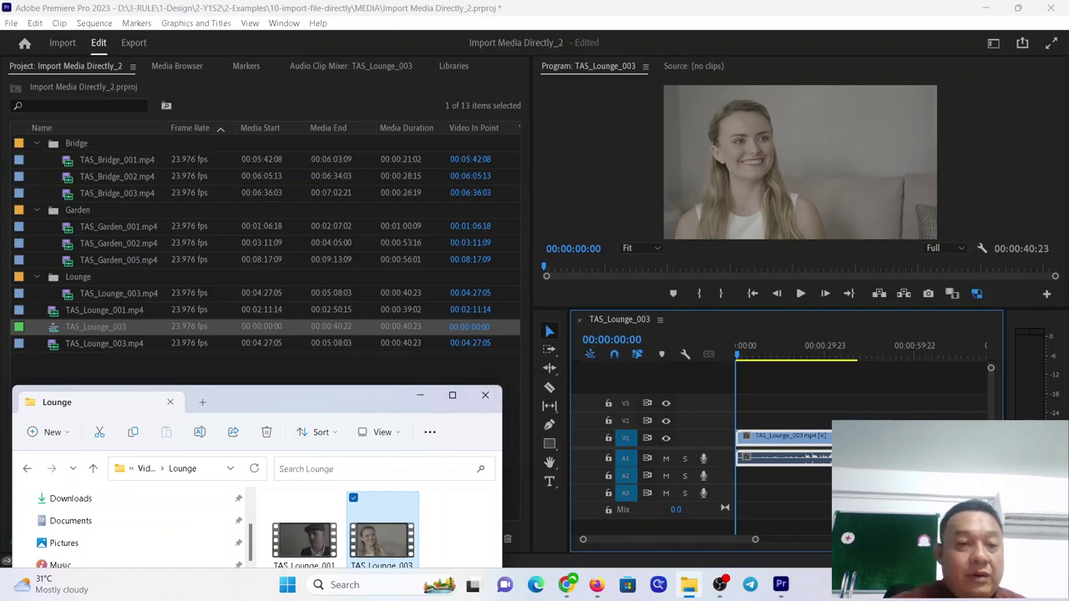
{"action": "left_click_drag", "start_coordinate": [317, 401], "coordinate": [829, 170]}
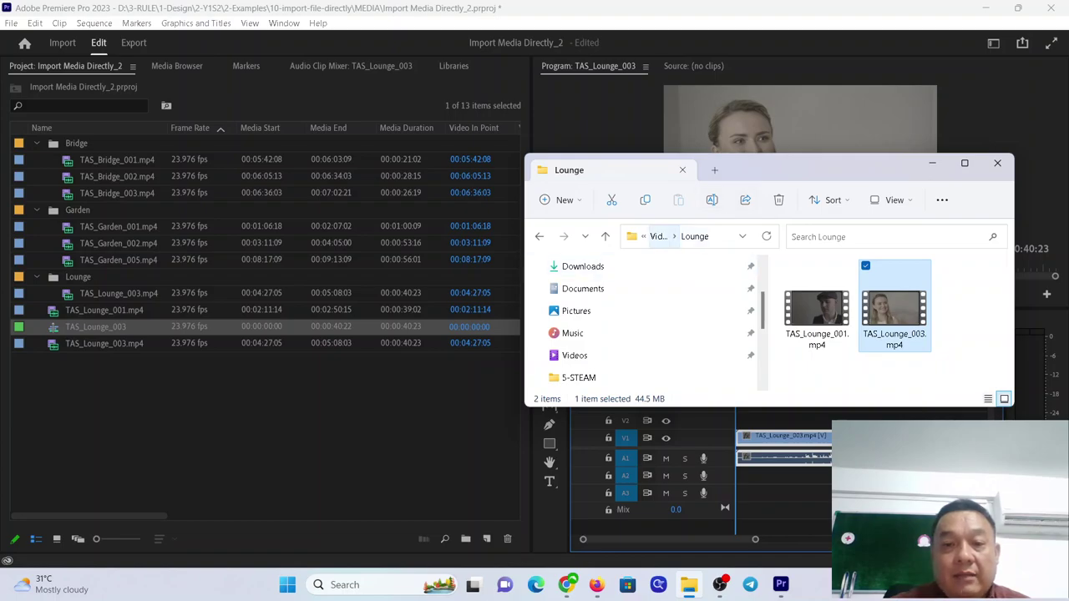
Drag the P2 folder from Explorer into the Project panel as a bin and dismiss the import-failure message
{"action": "left_click", "coordinate": [658, 236]}
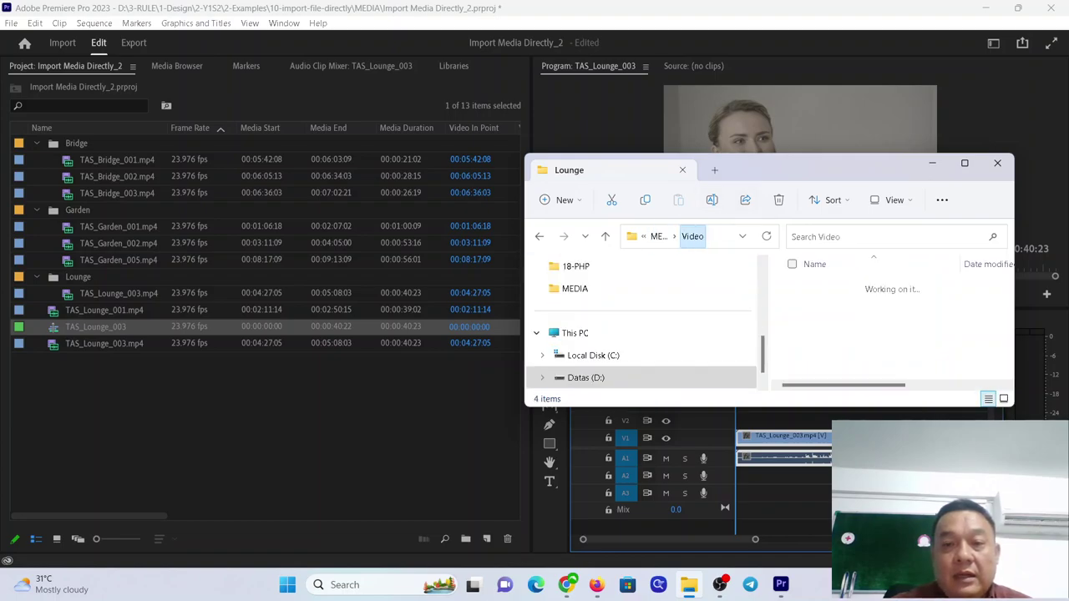
{"action": "left_click_drag", "start_coordinate": [810, 356], "coordinate": [125, 451]}
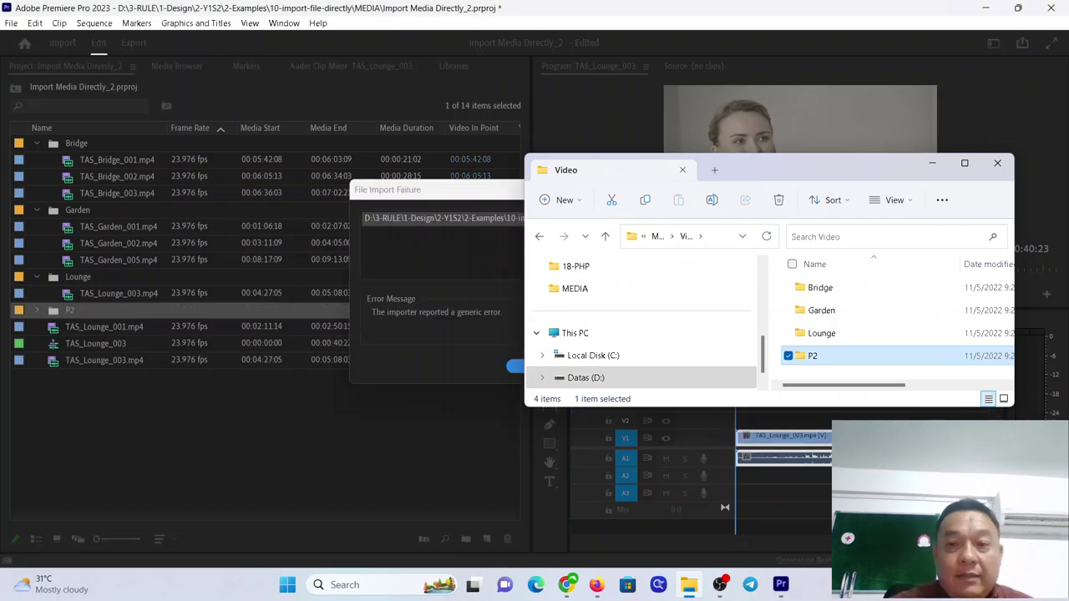
{"action": "left_click_drag", "start_coordinate": [808, 173], "coordinate": [909, 315]}
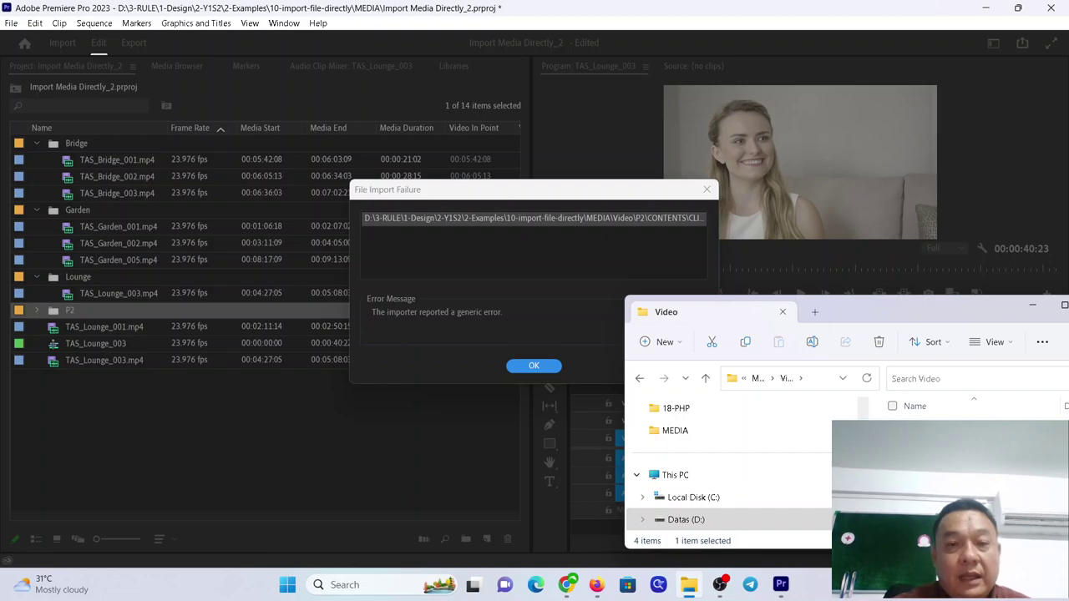
{"action": "key", "text": "Return"}
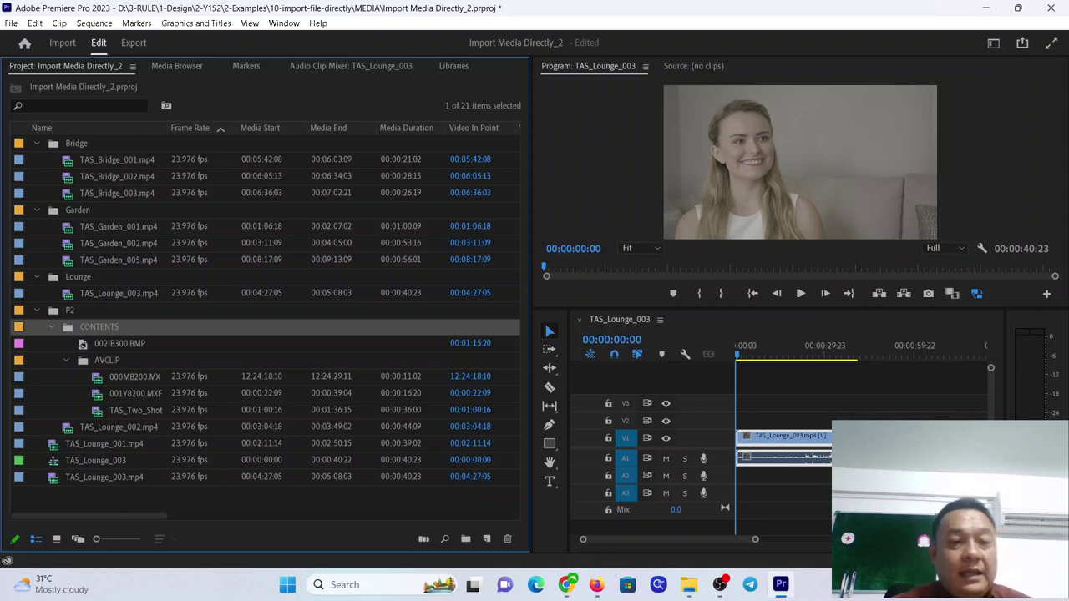
Open the P2 bin in its own view to inspect it, then return to the project list
{"action": "left_click", "coordinate": [261, 443]}
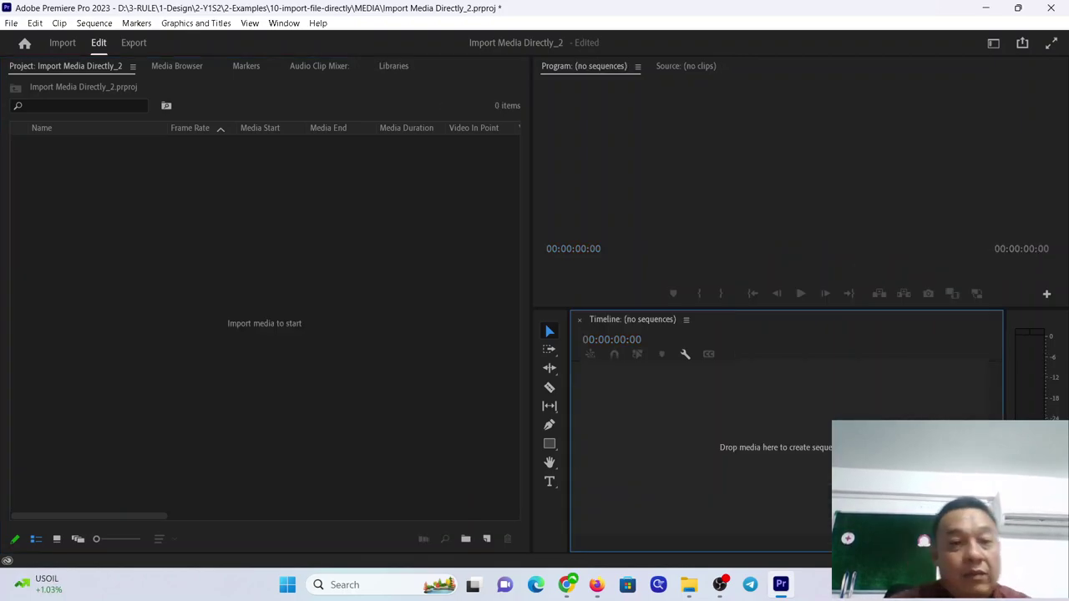
{"action": "left_click", "coordinate": [98, 326]}
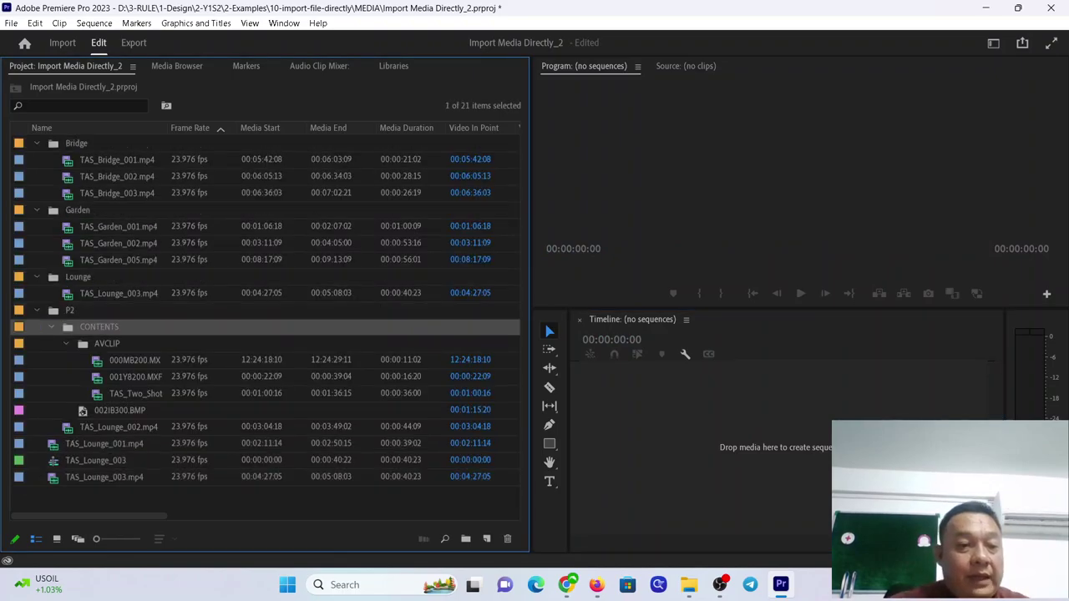
{"action": "double_click", "coordinate": [69, 310]}
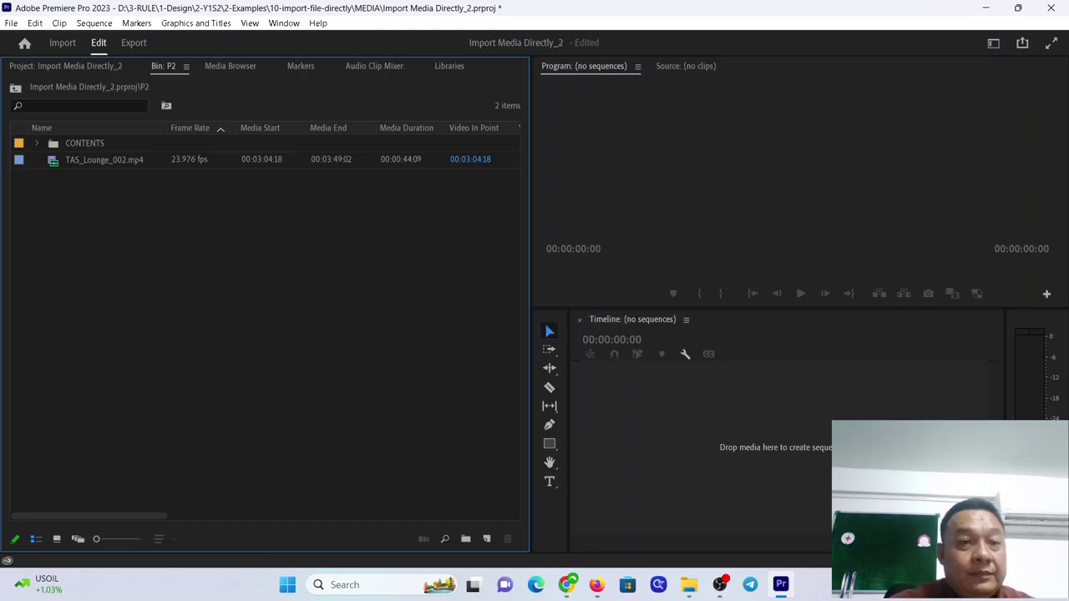
{"action": "left_click", "coordinate": [66, 65]}
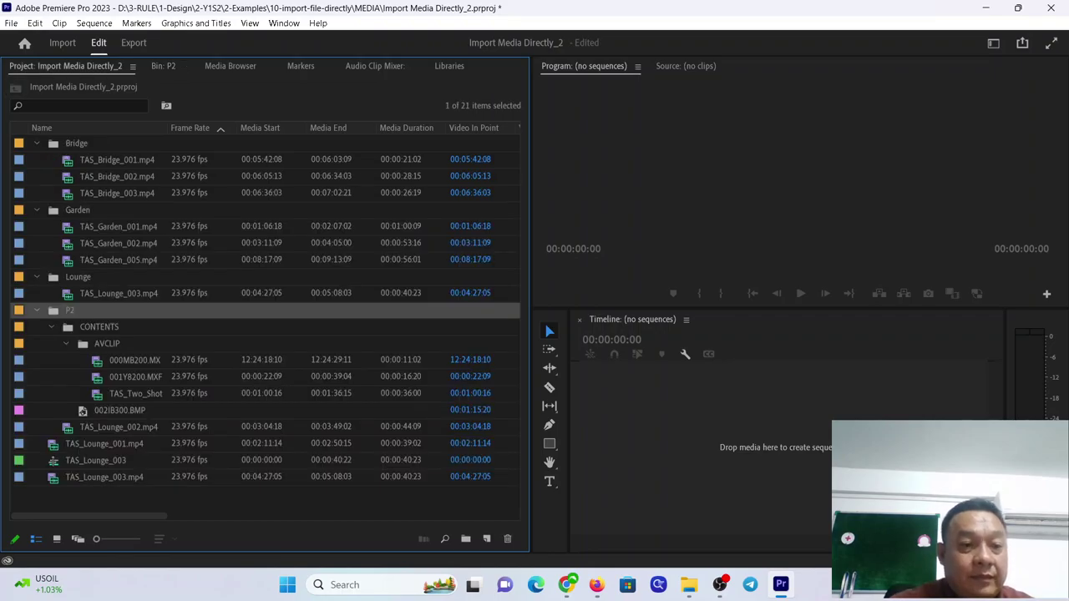
Rename the P2 bin to New P2, then enlarge Explorer's Video folder window
{"action": "right_click", "coordinate": [68, 310]}
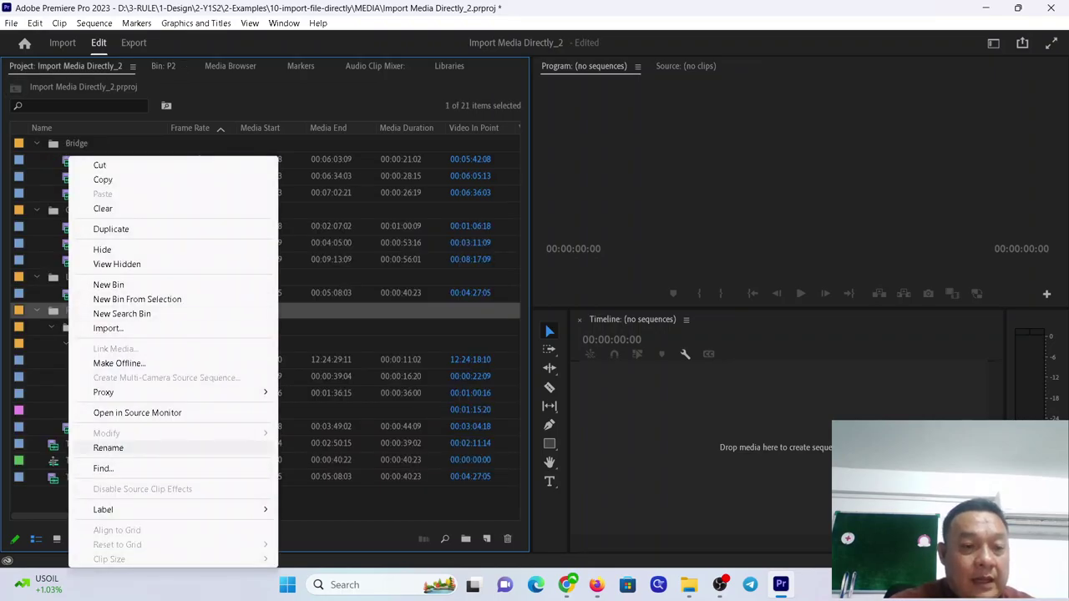
{"action": "left_click", "coordinate": [108, 447]}
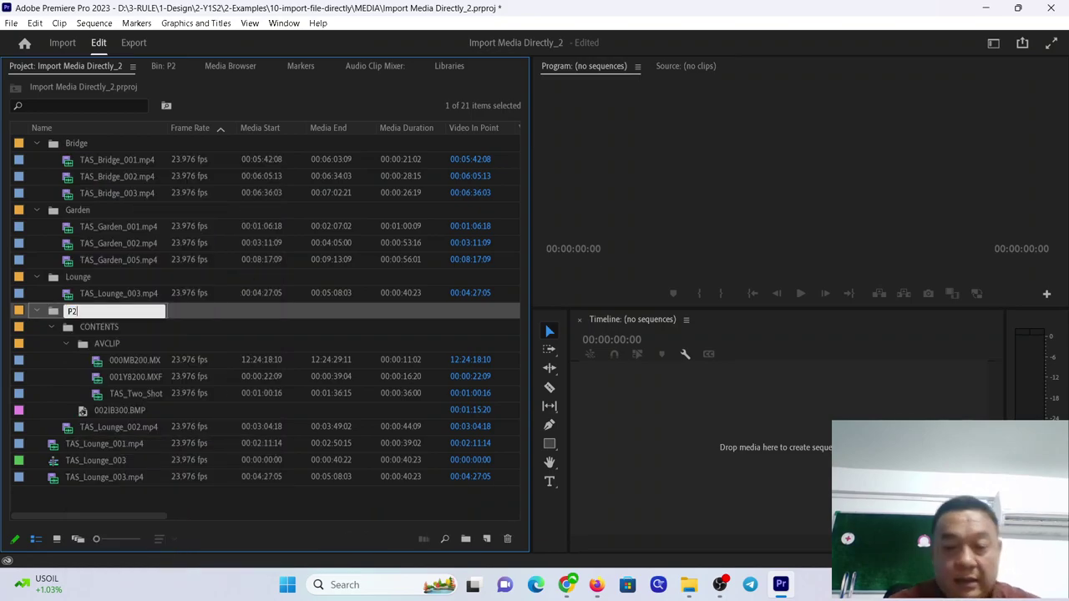
{"action": "type", "text": "New P"}
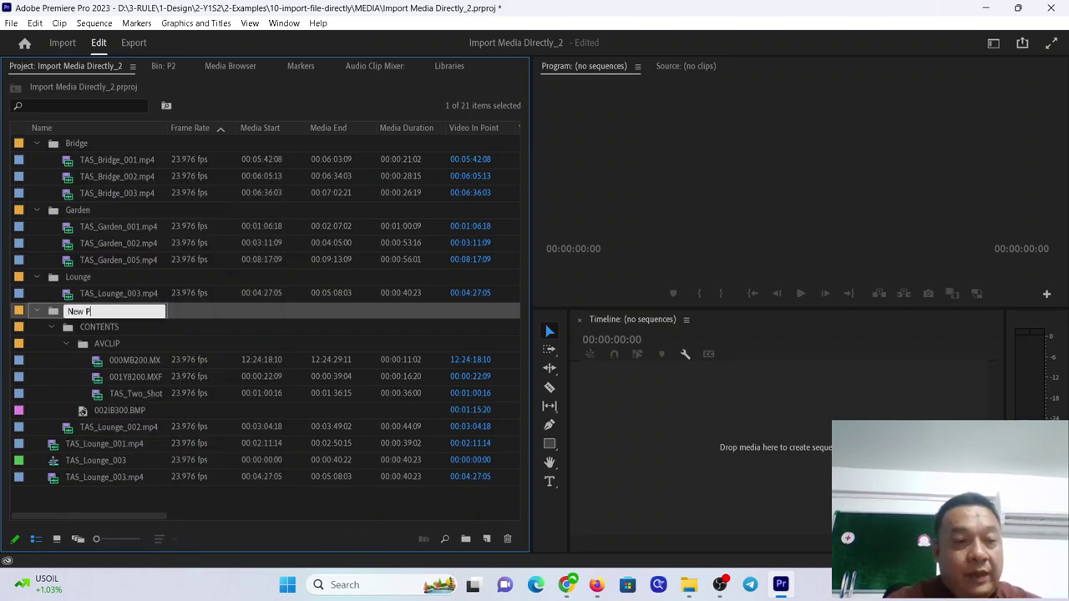
{"action": "type", "text": "2"}
{"action": "key", "text": "Tab"}
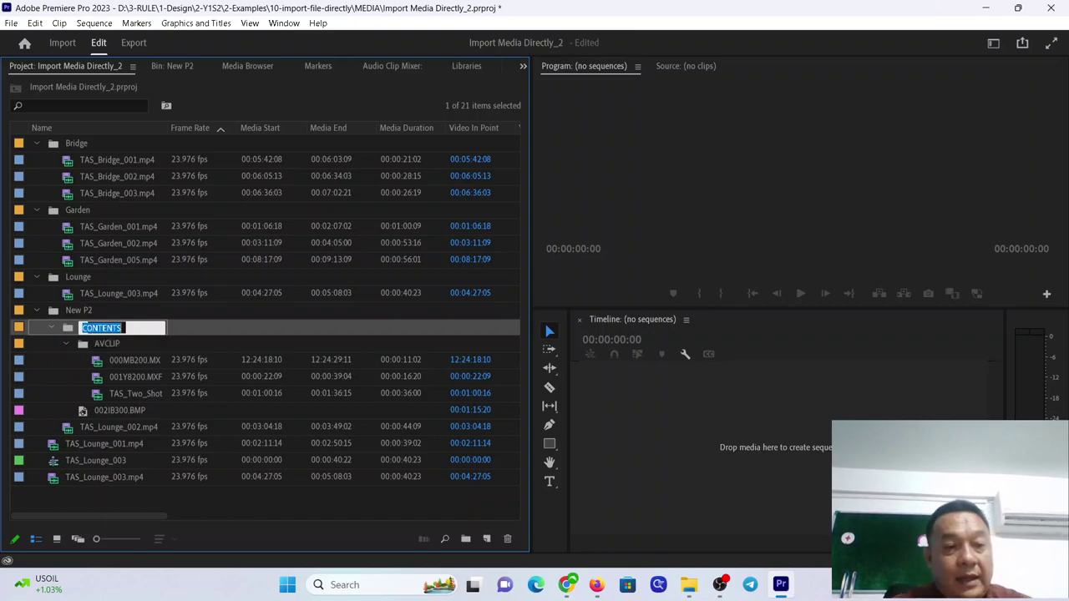
{"action": "key", "text": "Escape"}
{"action": "left_click", "coordinate": [688, 584]}
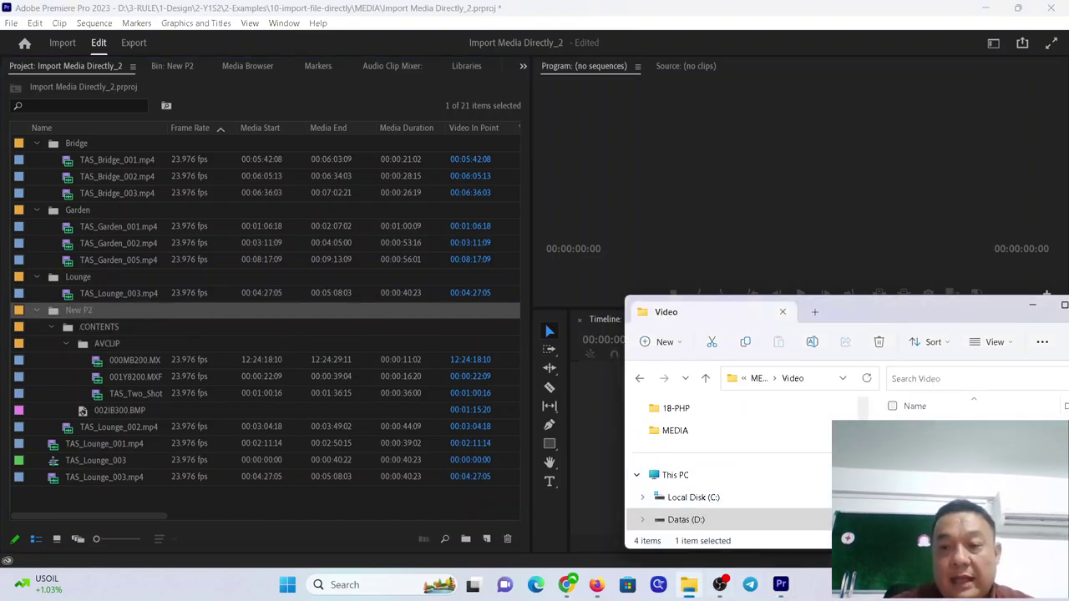
{"action": "left_click_drag", "start_coordinate": [835, 297], "coordinate": [835, 172]}
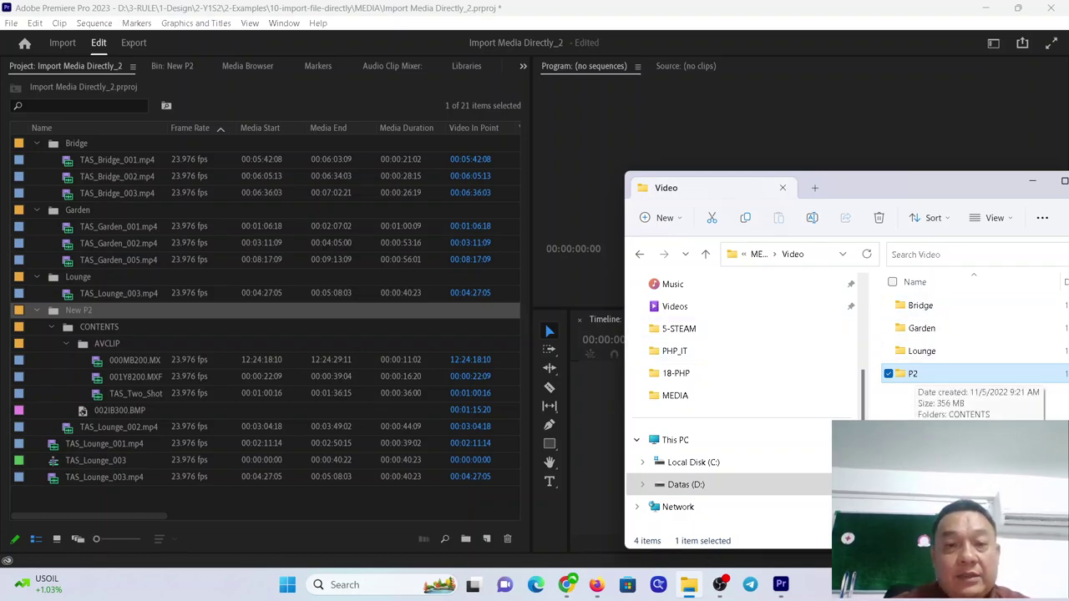
Cancel closing the project, then select and delete every item and bin in it
{"action": "left_click", "coordinate": [200, 193]}
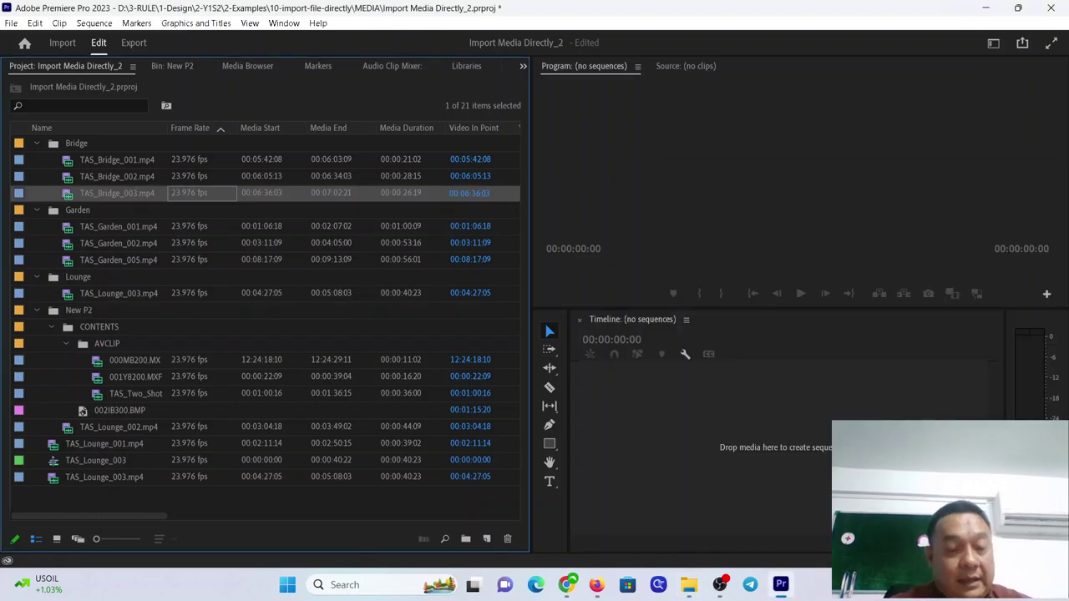
{"action": "key", "text": "ctrl+q"}
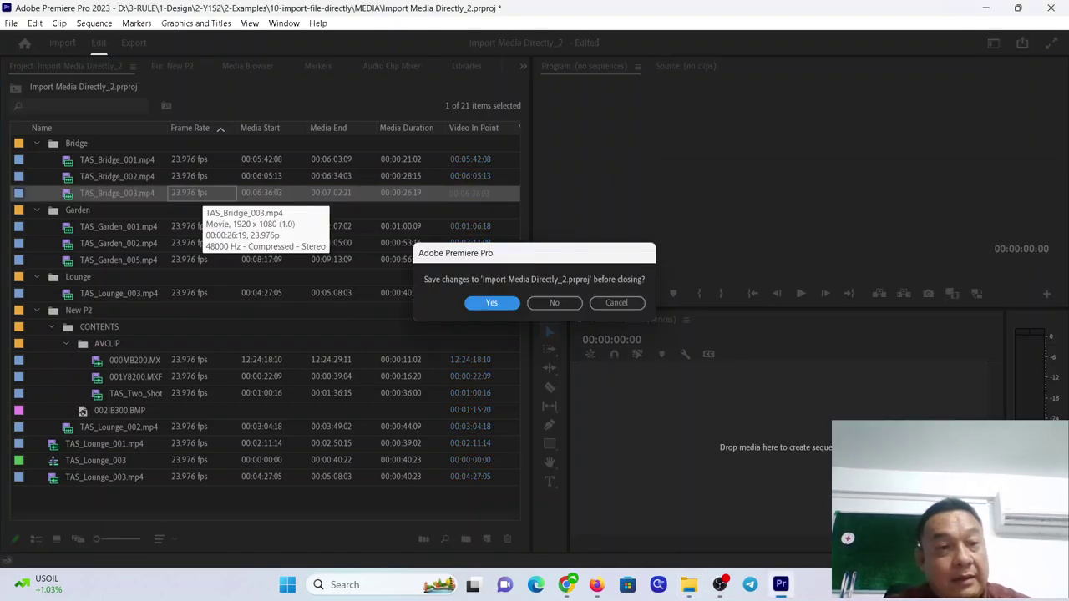
{"action": "key", "text": "Escape"}
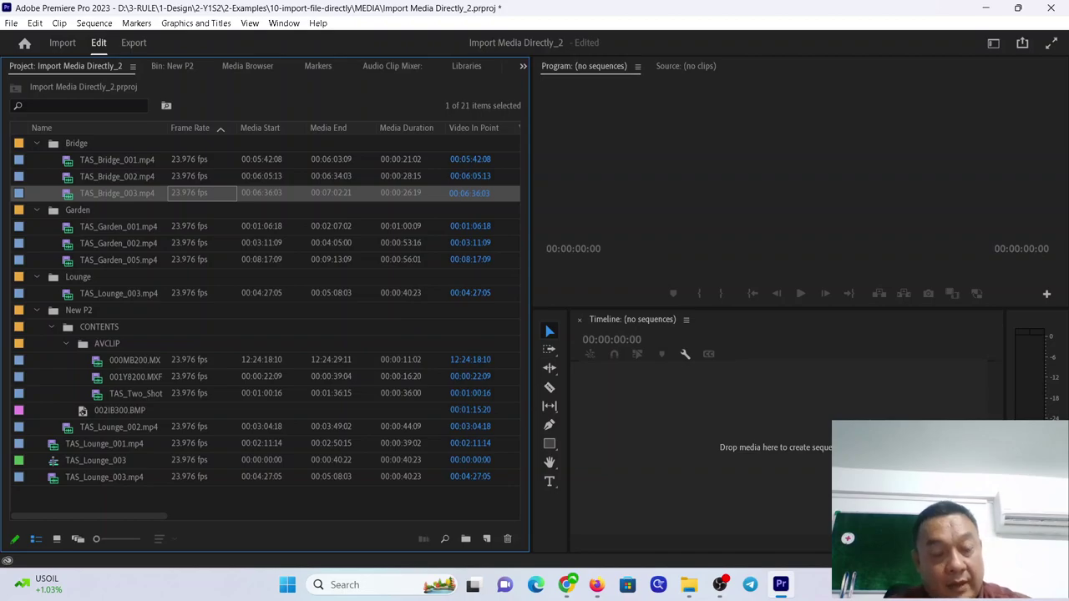
{"action": "key", "text": "ctrl+a"}
{"action": "key", "text": "Delete"}
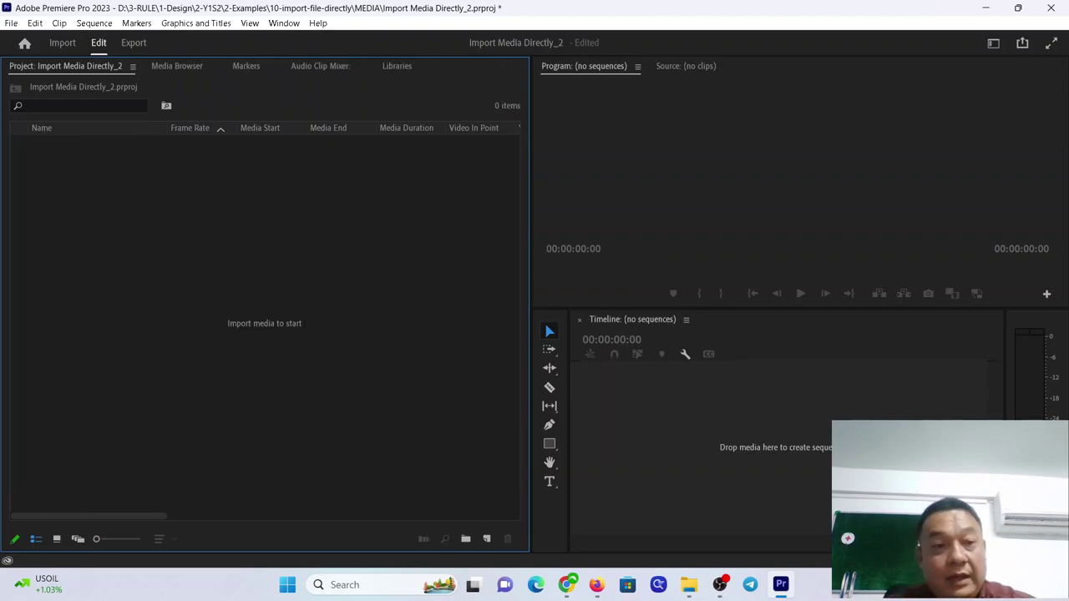
Import the Photos and Video folders from MEDIA into the Project panel as bins, dismissing the import error
{"action": "key", "text": "alt+Tab"}
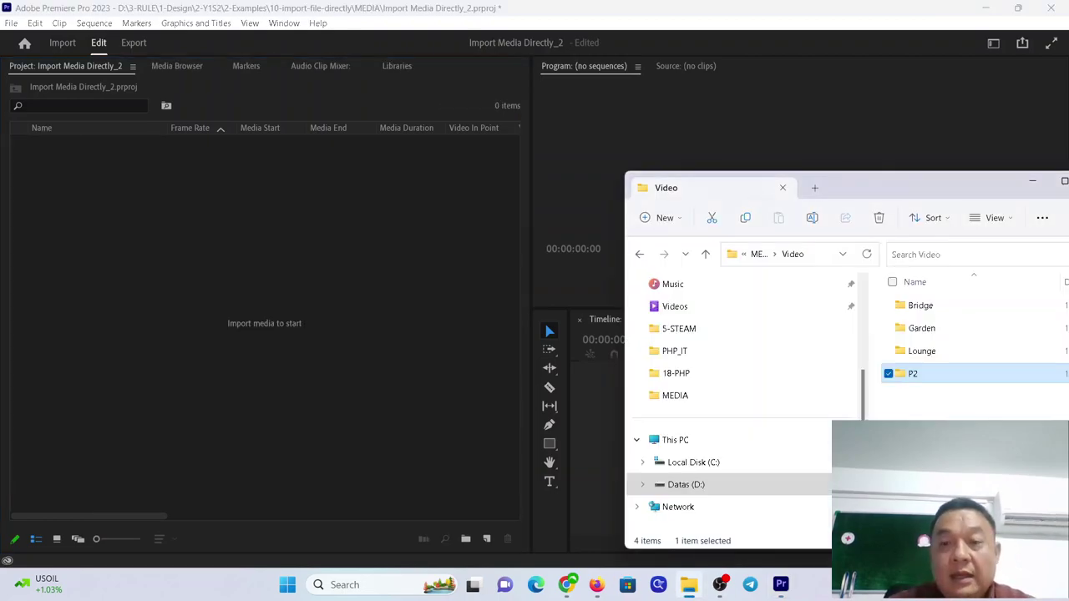
{"action": "key", "text": "alt+Up"}
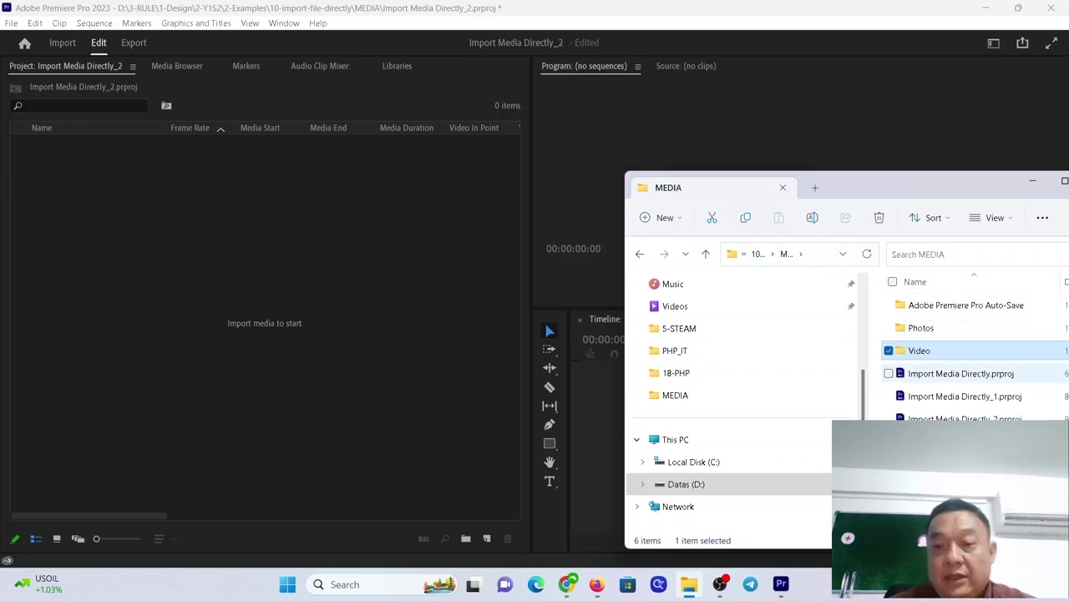
{"action": "left_click", "coordinate": [887, 328]}
{"action": "left_click_drag", "start_coordinate": [918, 328], "coordinate": [125, 209]}
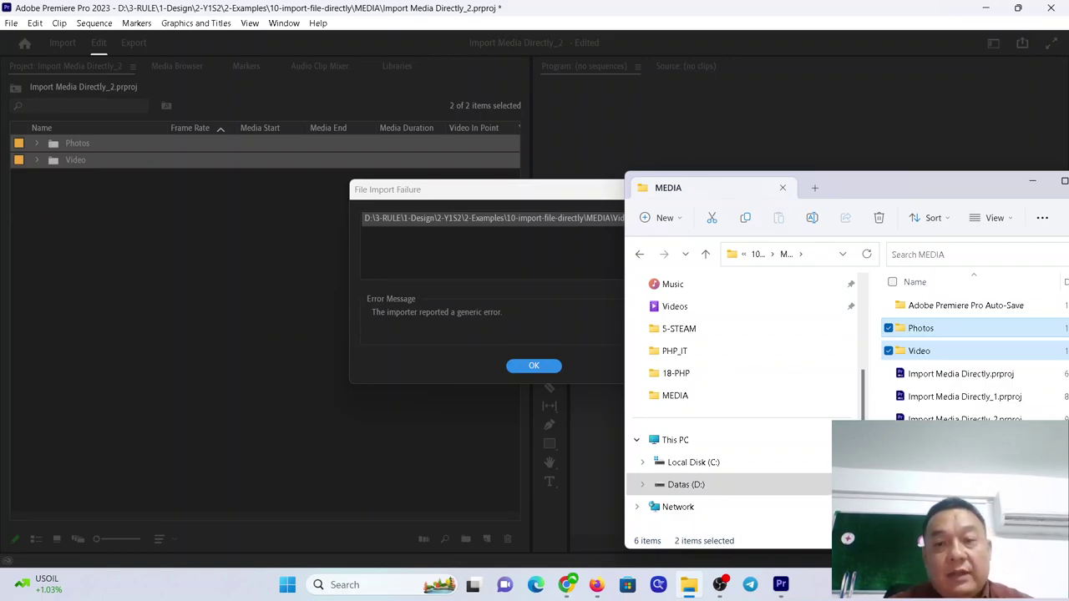
{"action": "left_click", "coordinate": [534, 365]}
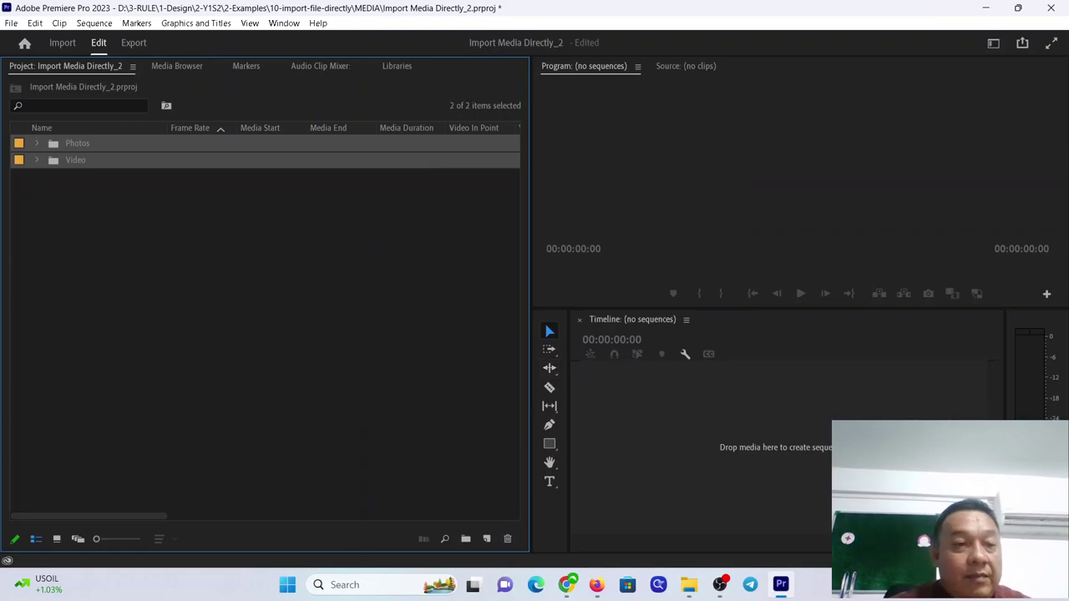
Expand the Photos and Video bins and the Bridge, Garden, Lounge and P2 folders
{"action": "left_click", "coordinate": [35, 143]}
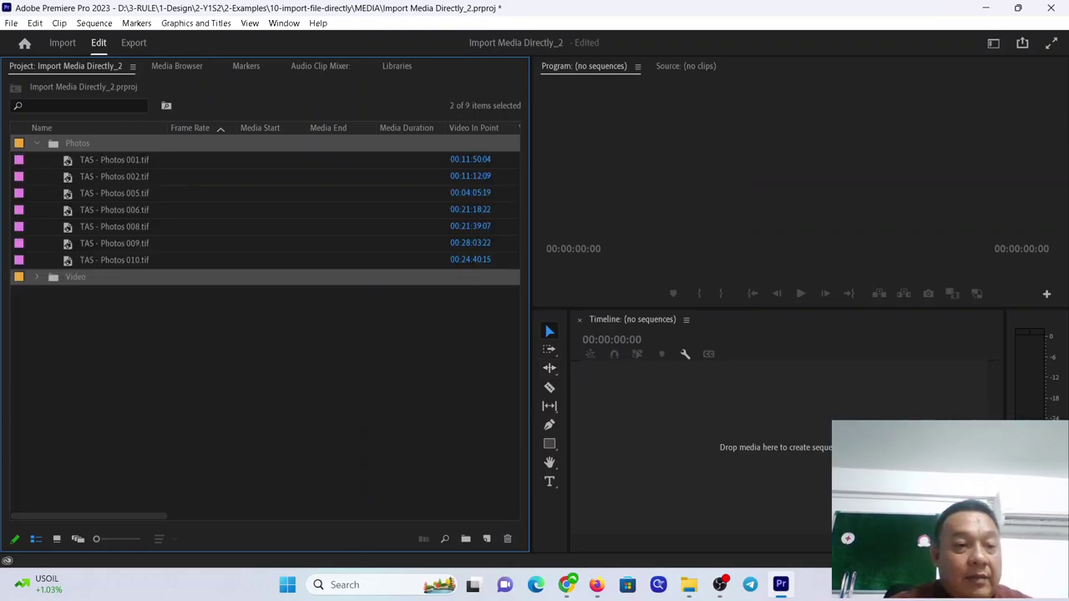
{"action": "left_click", "coordinate": [36, 276]}
{"action": "left_click", "coordinate": [50, 293]}
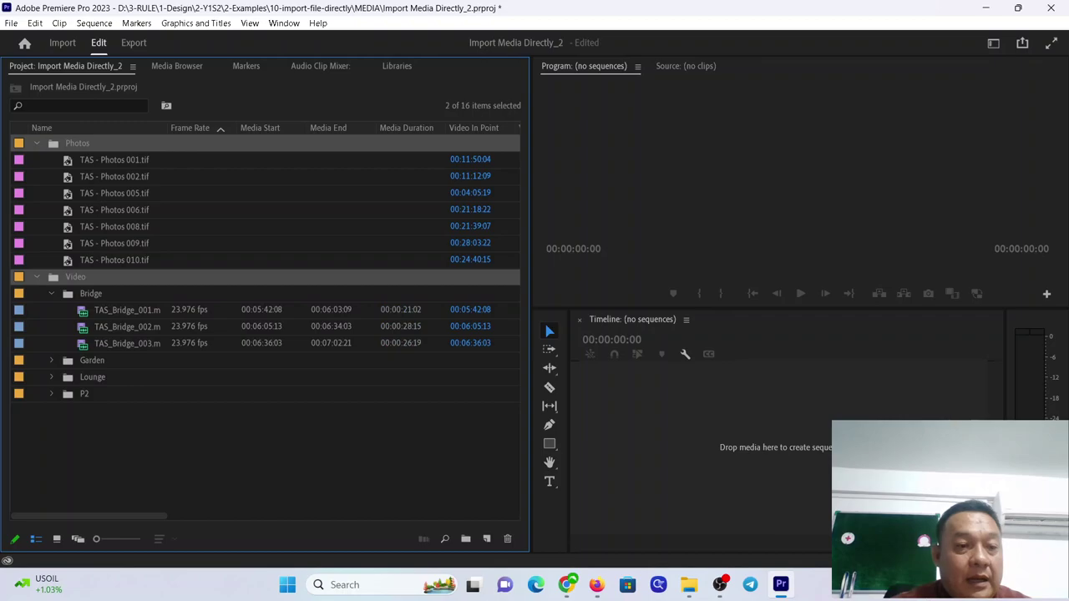
{"action": "left_click", "coordinate": [51, 360]}
{"action": "left_click", "coordinate": [51, 427]}
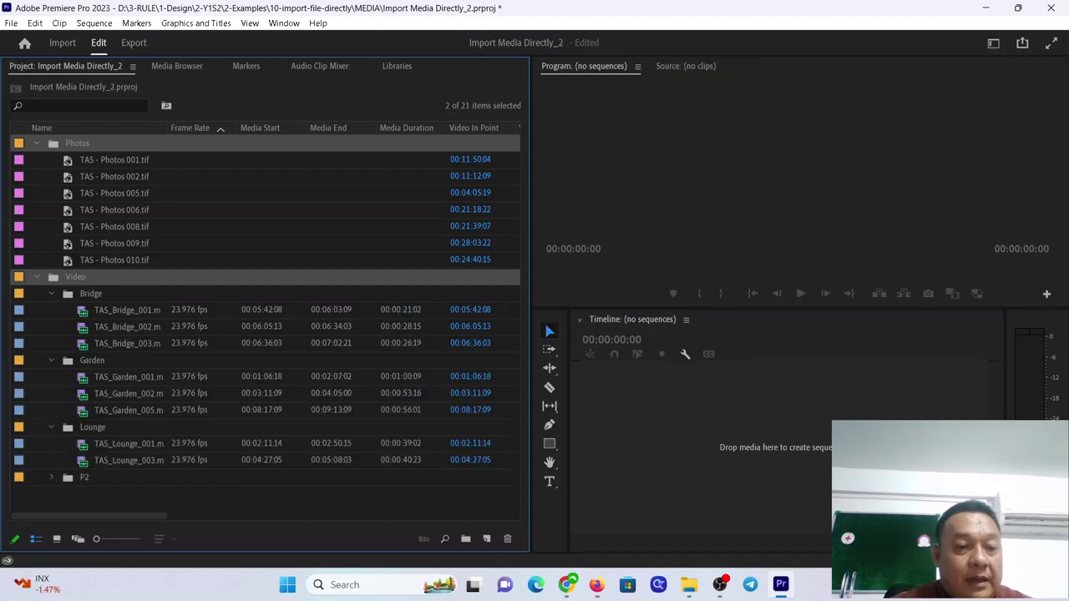
{"action": "left_click", "coordinate": [51, 477]}
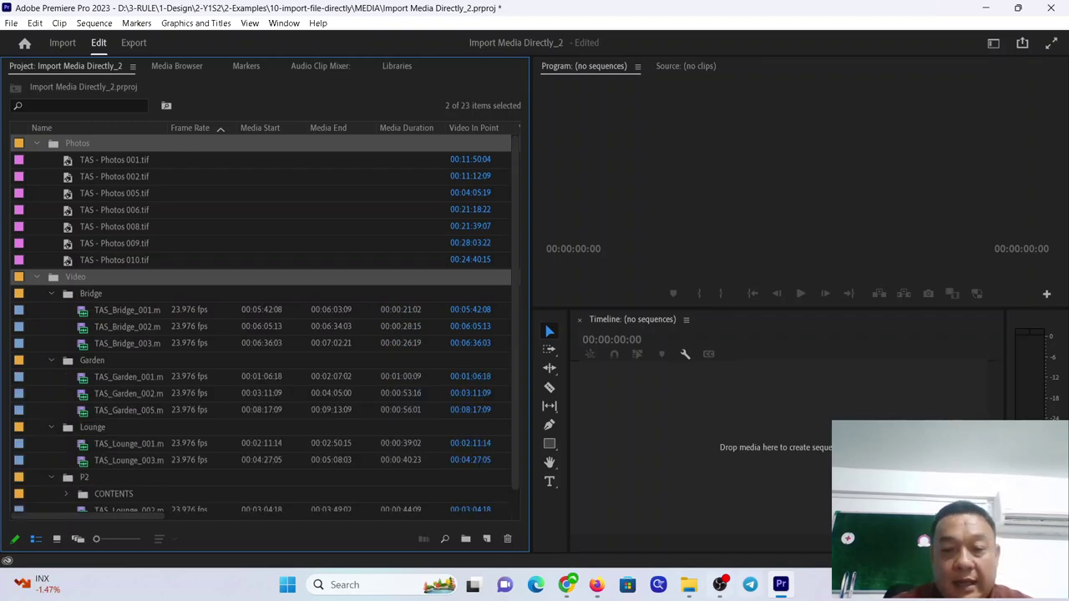
Compare the listing with the MEDIA folder in Explorer, then select the TAS_Lounge_001 clip in Premiere
{"action": "mouse_move", "coordinate": [688, 585]}
{"action": "left_click", "coordinate": [686, 488]}
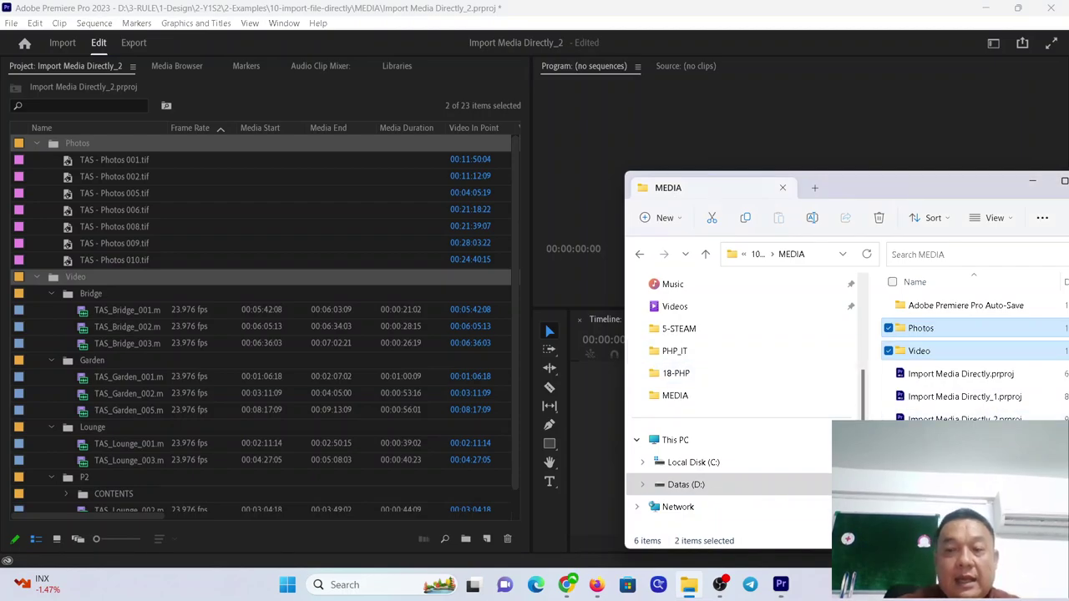
{"action": "mouse_move", "coordinate": [925, 350]}
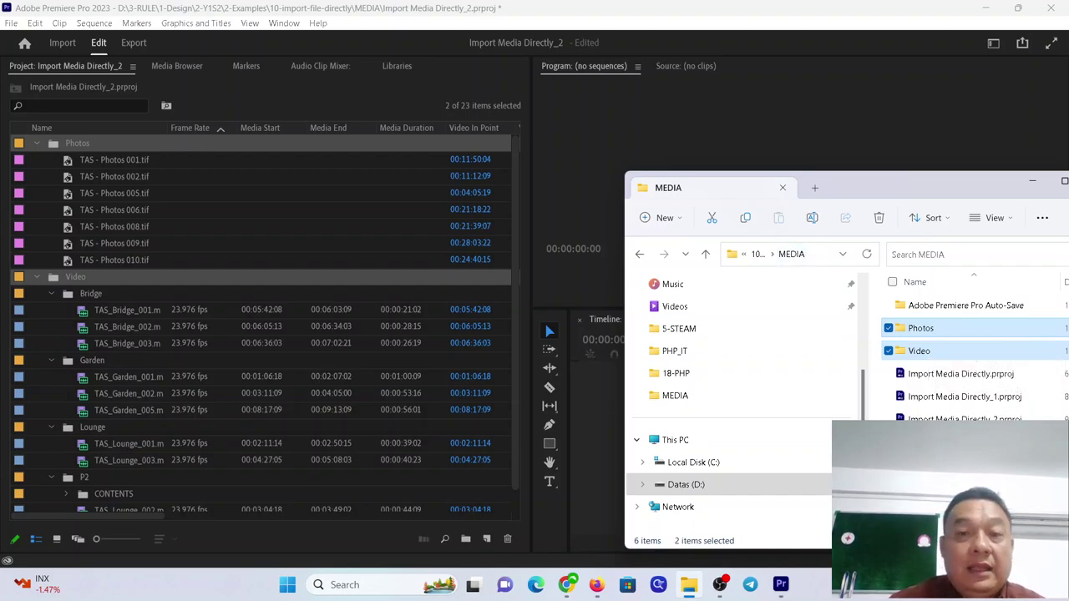
{"action": "key", "text": "alt+Tab"}
{"action": "scroll", "coordinate": [264, 326], "scroll_direction": "down", "scroll_amount": 1}
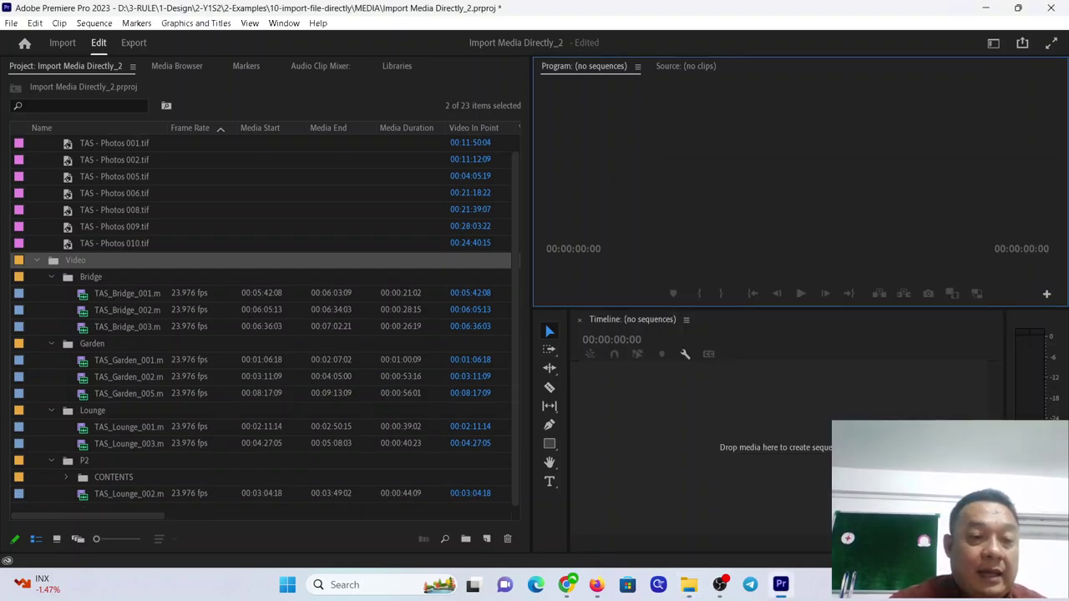
{"action": "left_click", "coordinate": [128, 427]}
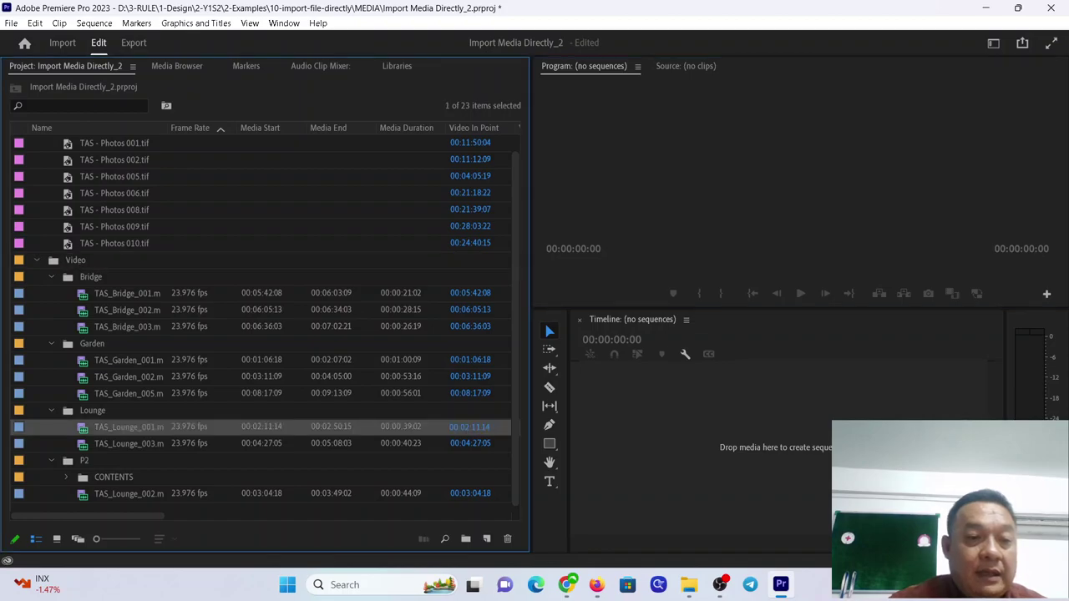
{"action": "scroll", "coordinate": [264, 325], "scroll_direction": "up", "scroll_amount": 1}
{"action": "scroll", "coordinate": [264, 325], "scroll_direction": "down", "scroll_amount": 1}
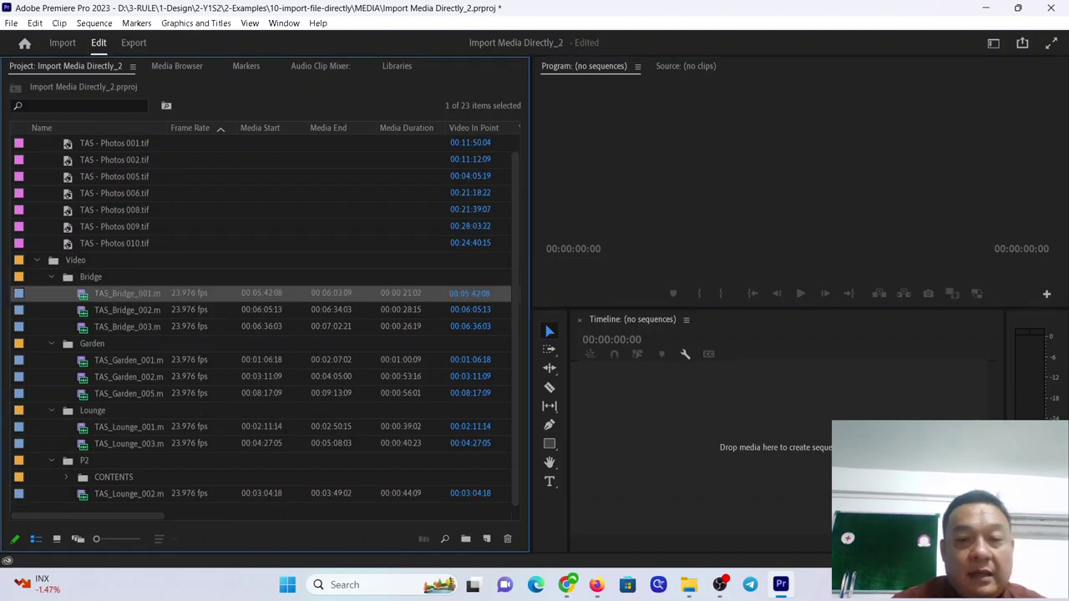
Build a TAS_Bridge_001 sequence from TAS_Bridge_001.mp4 on the Timeline and play it back
{"action": "left_click_drag", "start_coordinate": [125, 293], "coordinate": [702, 449]}
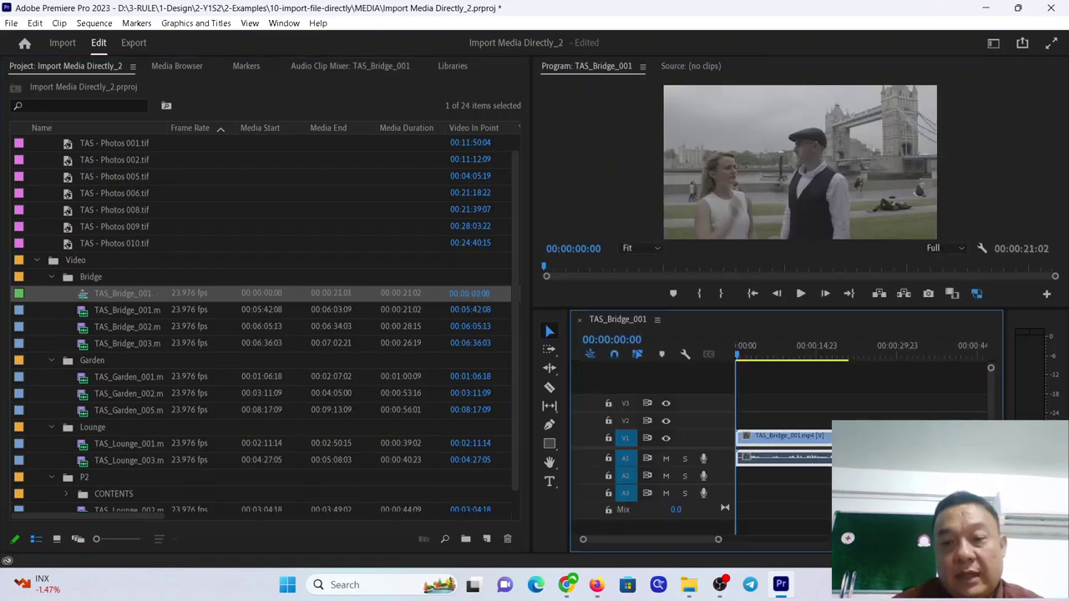
{"action": "key", "text": "space"}
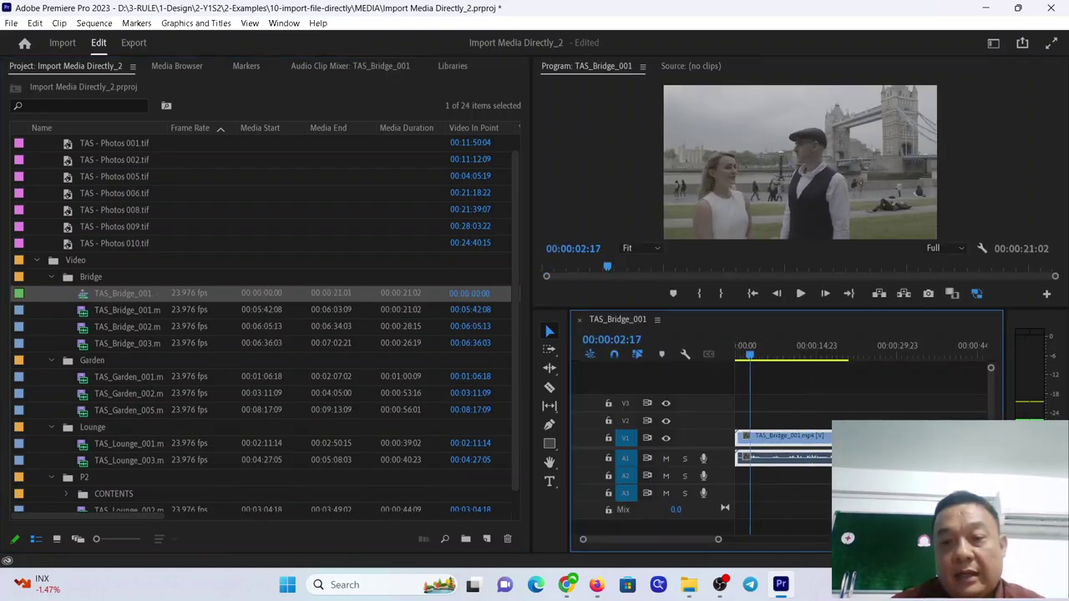